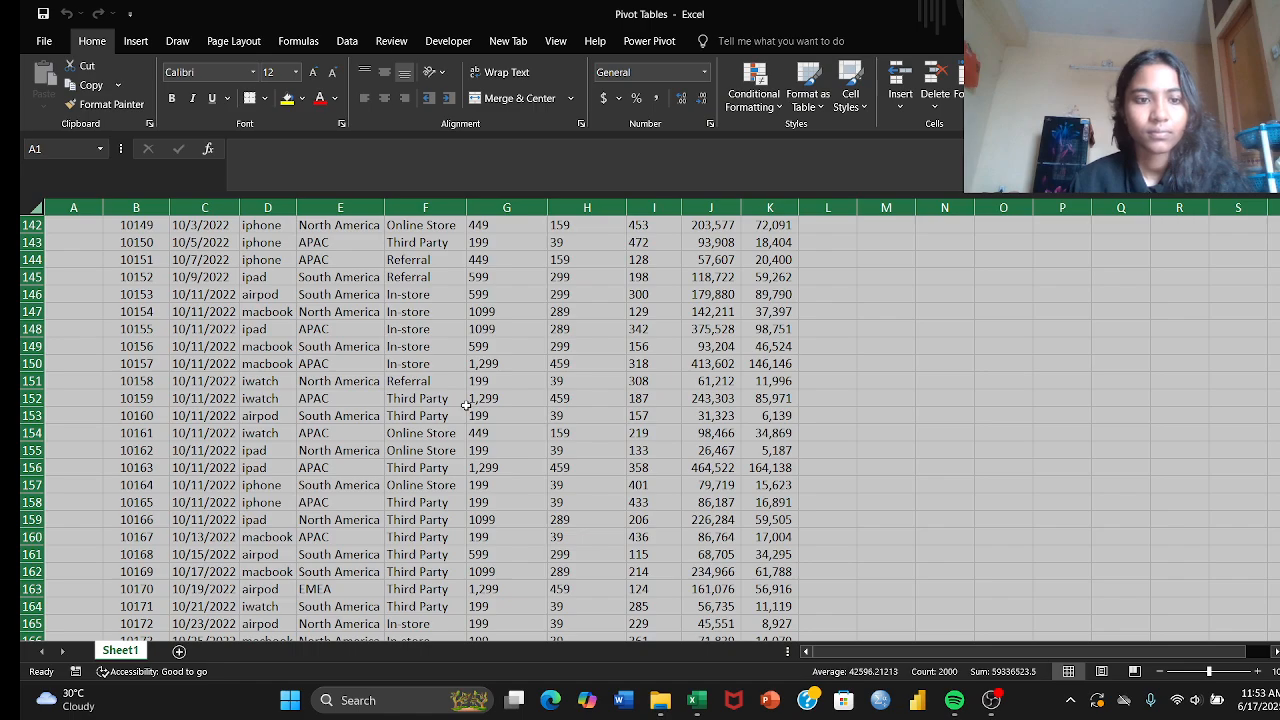
# Step: Convert the sales data range B2:K201 into a table with headers
pyautogui.scroll(20, 338, 426)
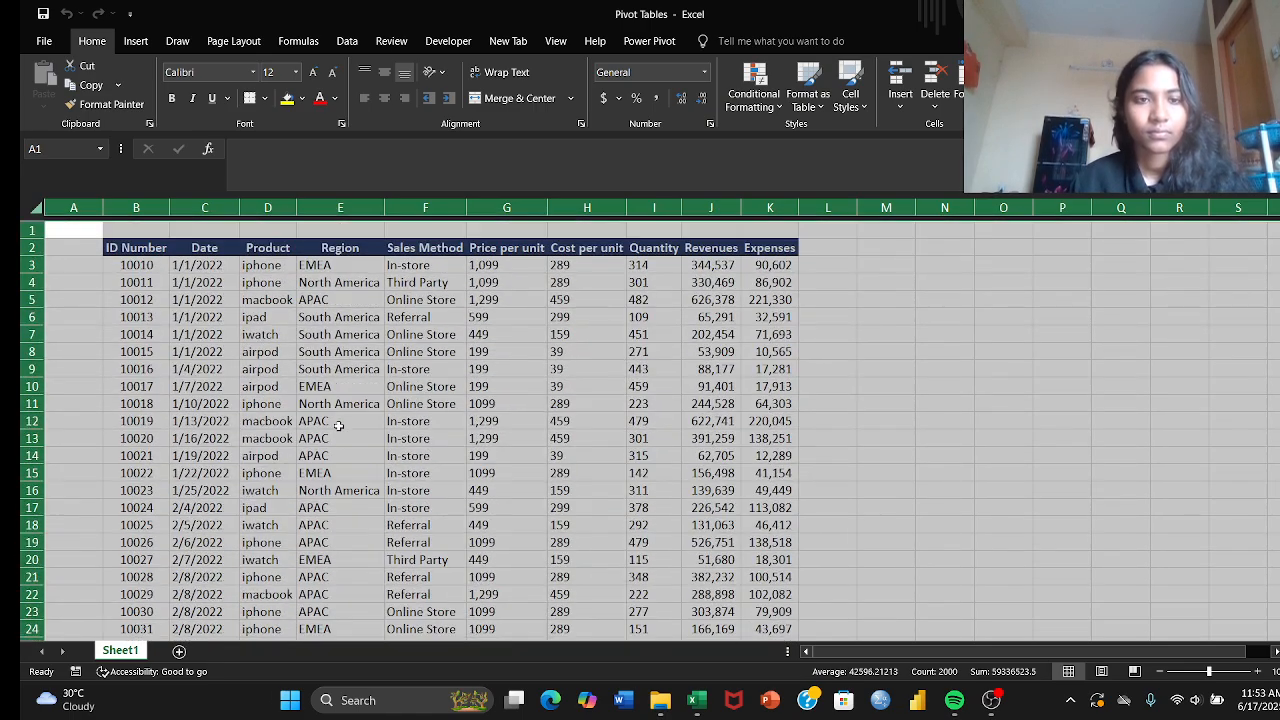
pyautogui.click(137, 243)
pyautogui.scroll(-20, 490, 350)
pyautogui.scroll(-20, 491, 353)
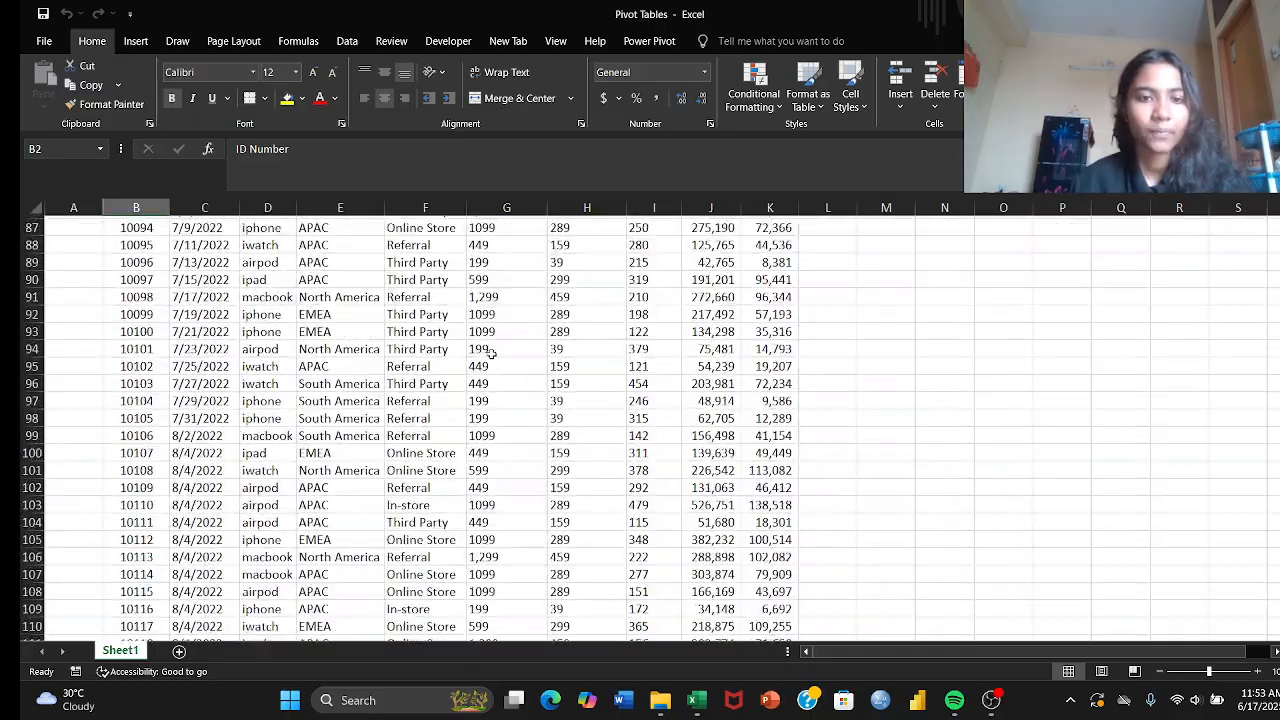
pyautogui.scroll(-14, 491, 353)
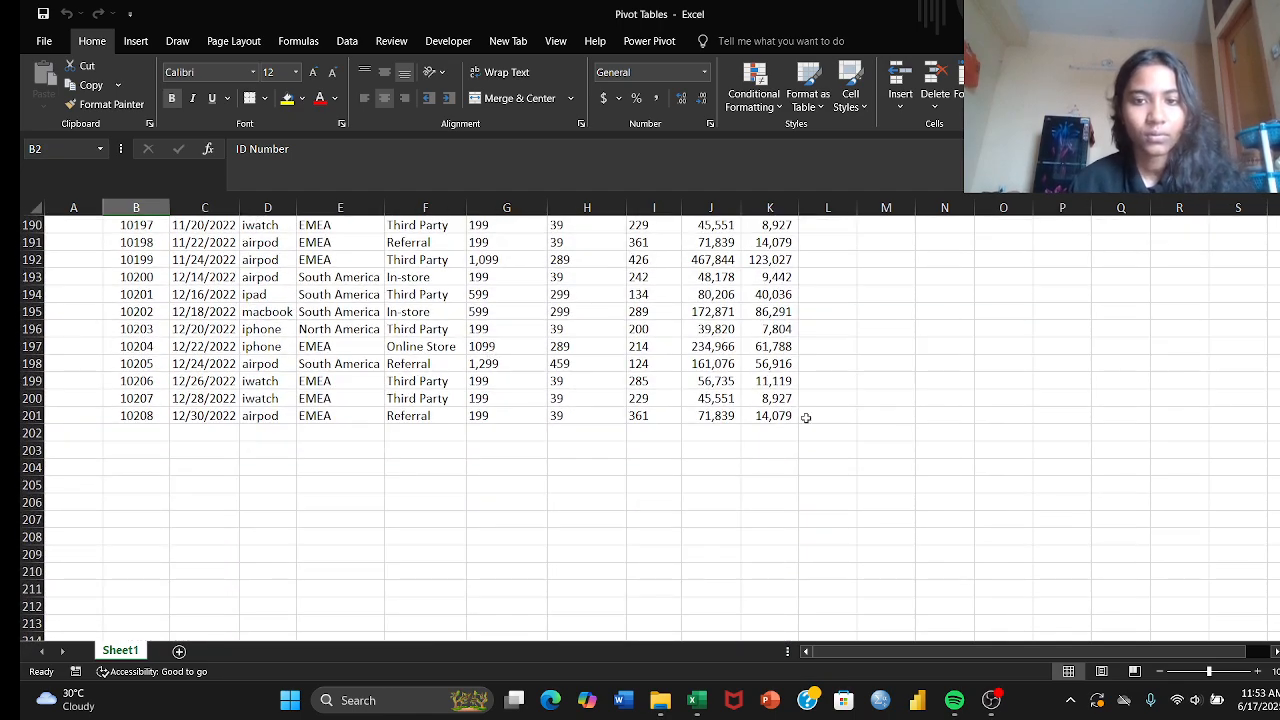
pyautogui.keyDown('shift'); pyautogui.click(779, 415); pyautogui.keyUp('shift')
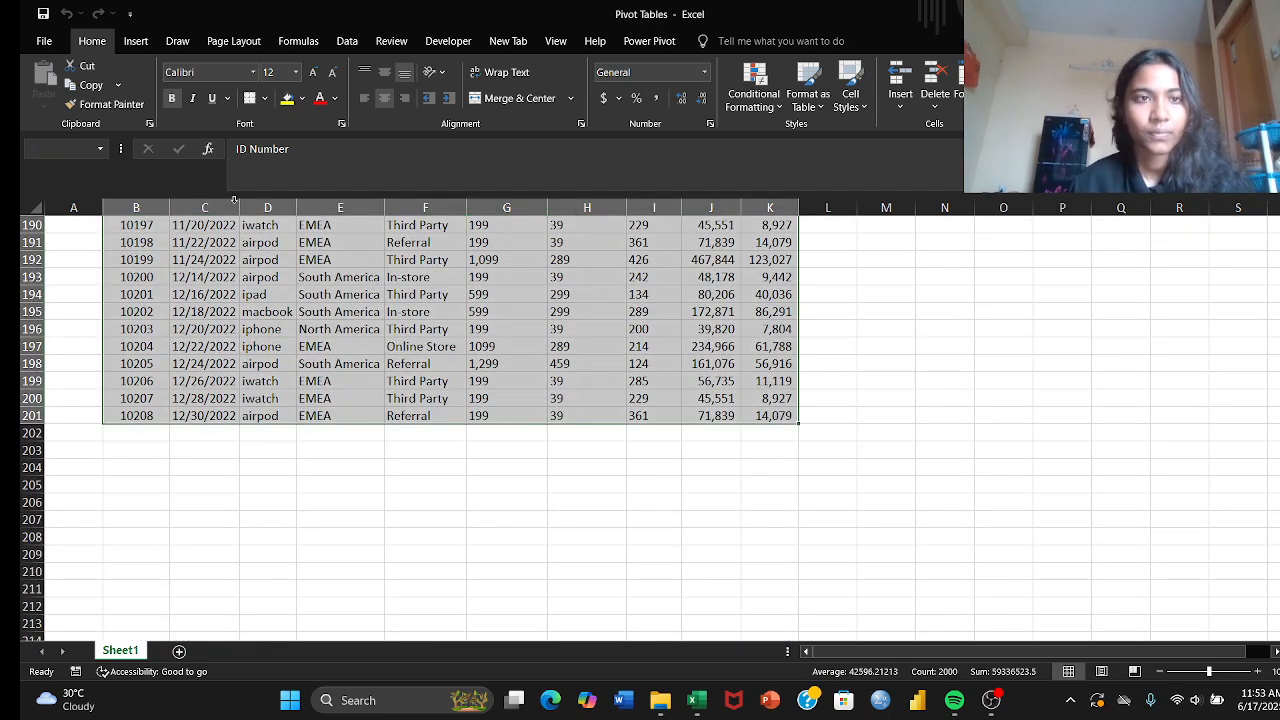
pyautogui.click(135, 41)
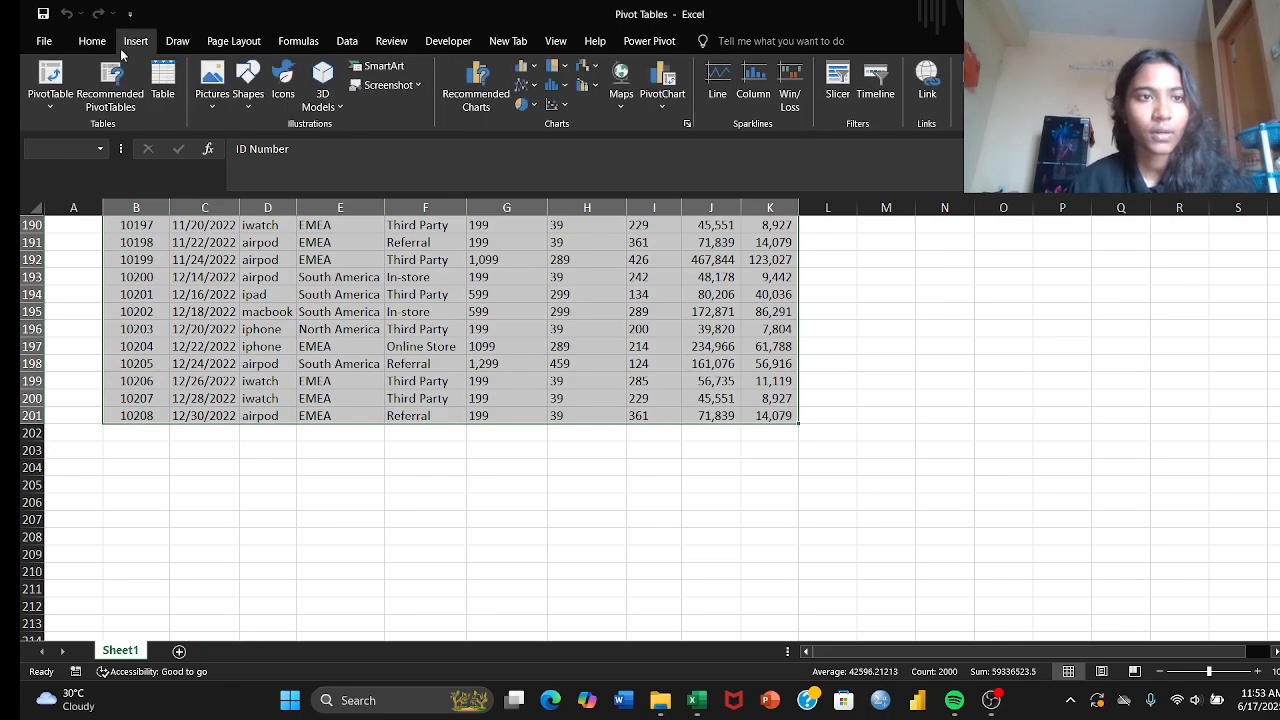
pyautogui.click(162, 79)
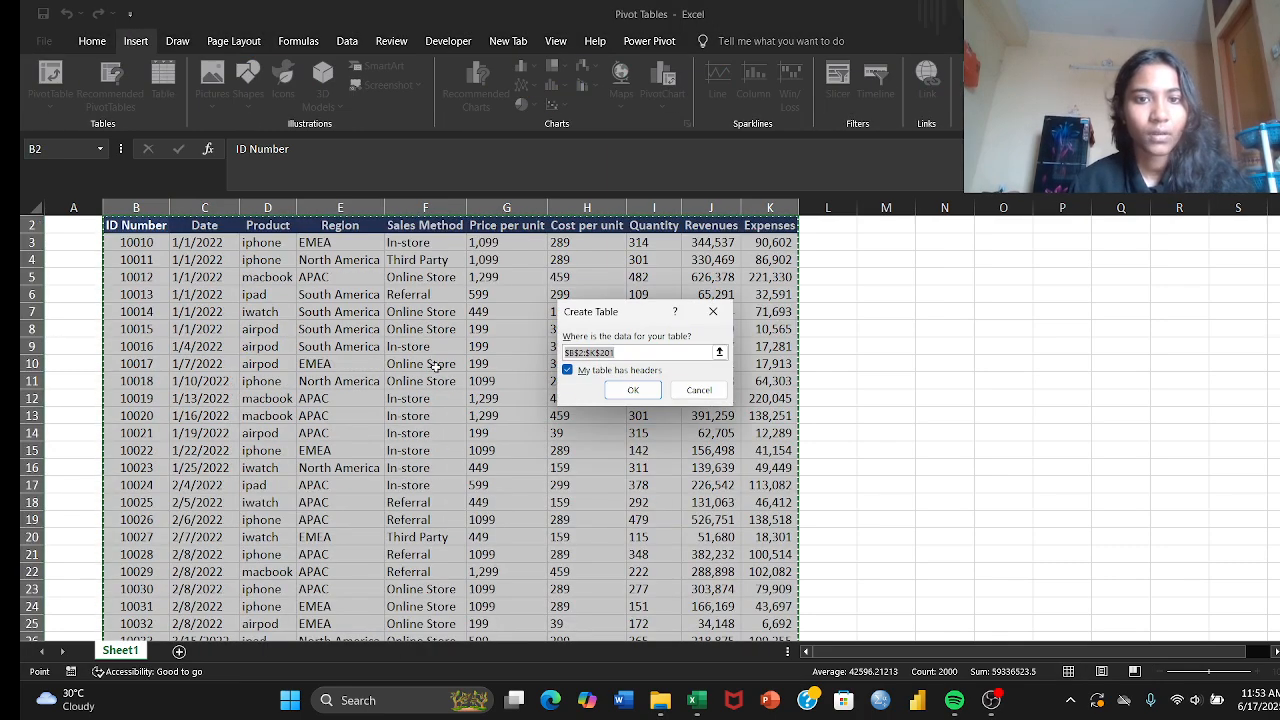
pyautogui.click(620, 391)
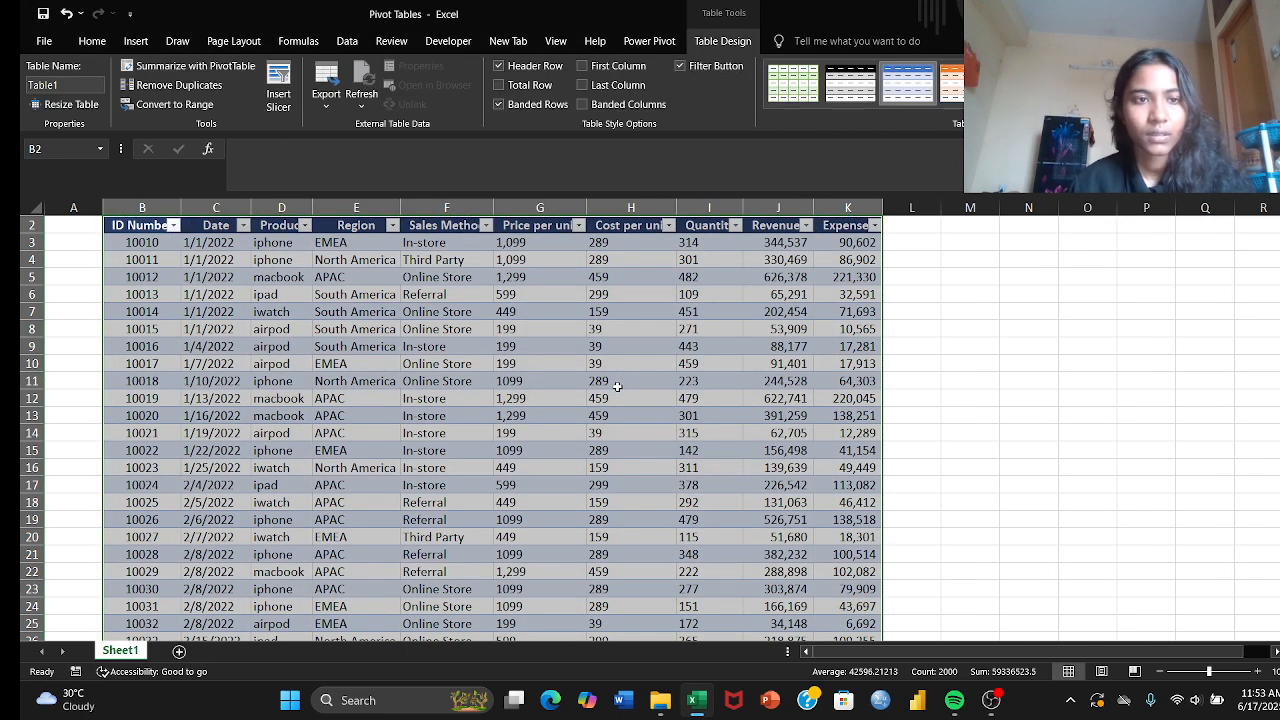
# Step: Create a PivotTable from Table1 on a new worksheet
pyautogui.click(148, 243)
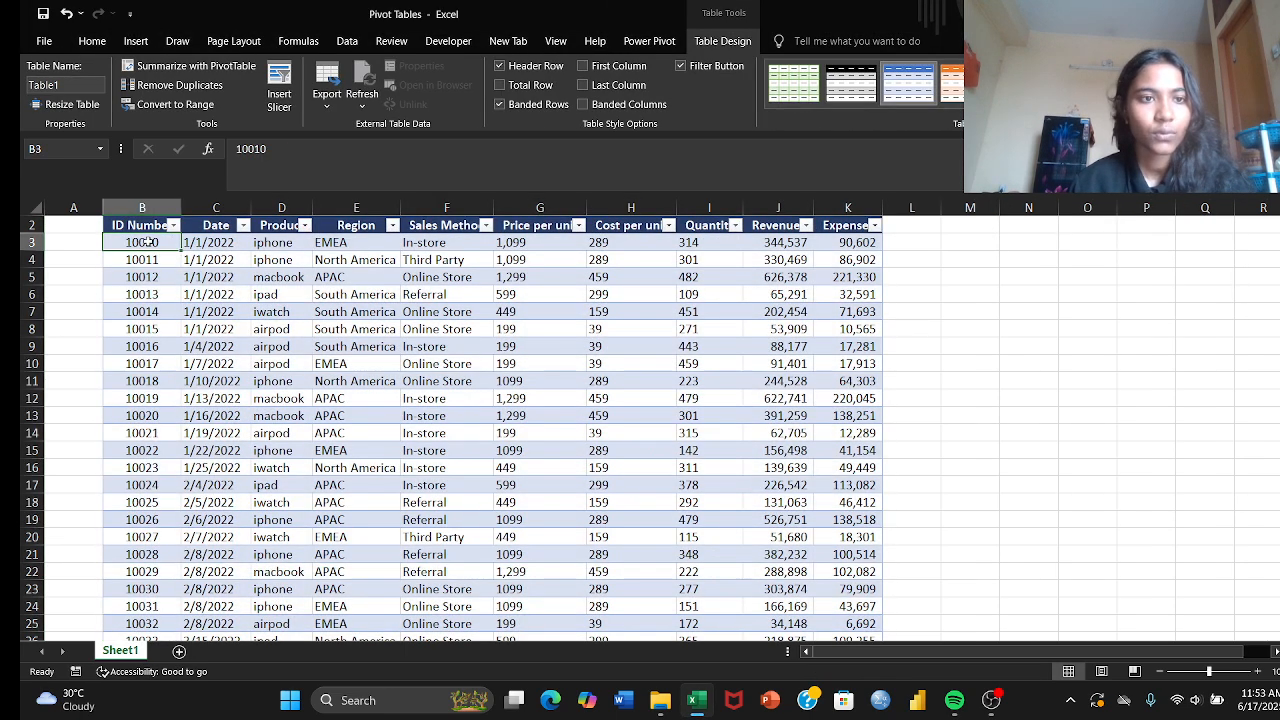
pyautogui.click(133, 44)
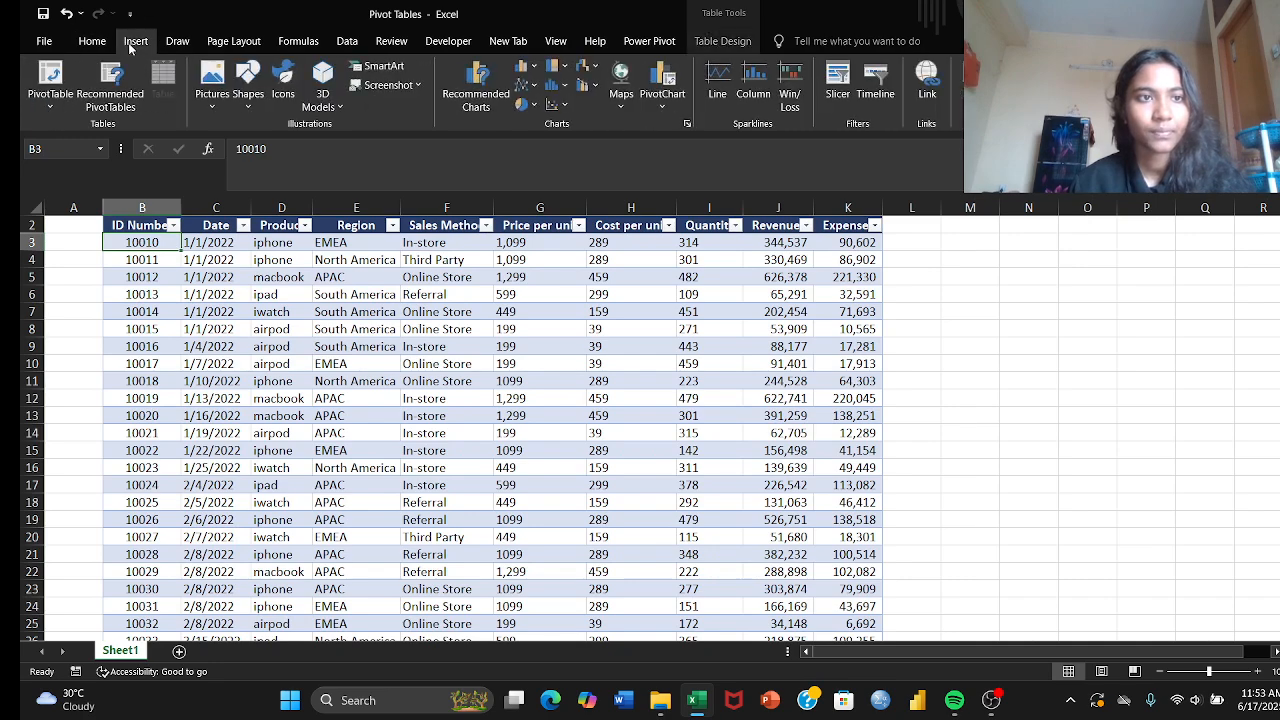
pyautogui.click(50, 75)
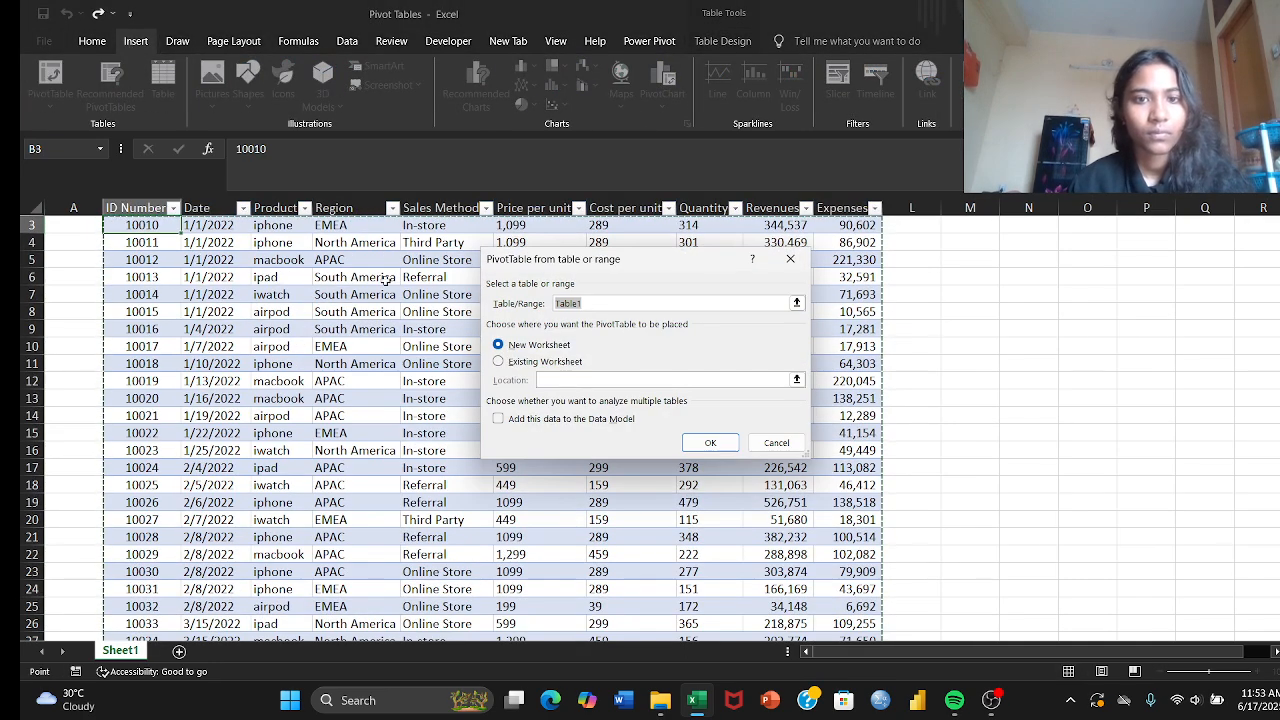
pyautogui.click(710, 443)
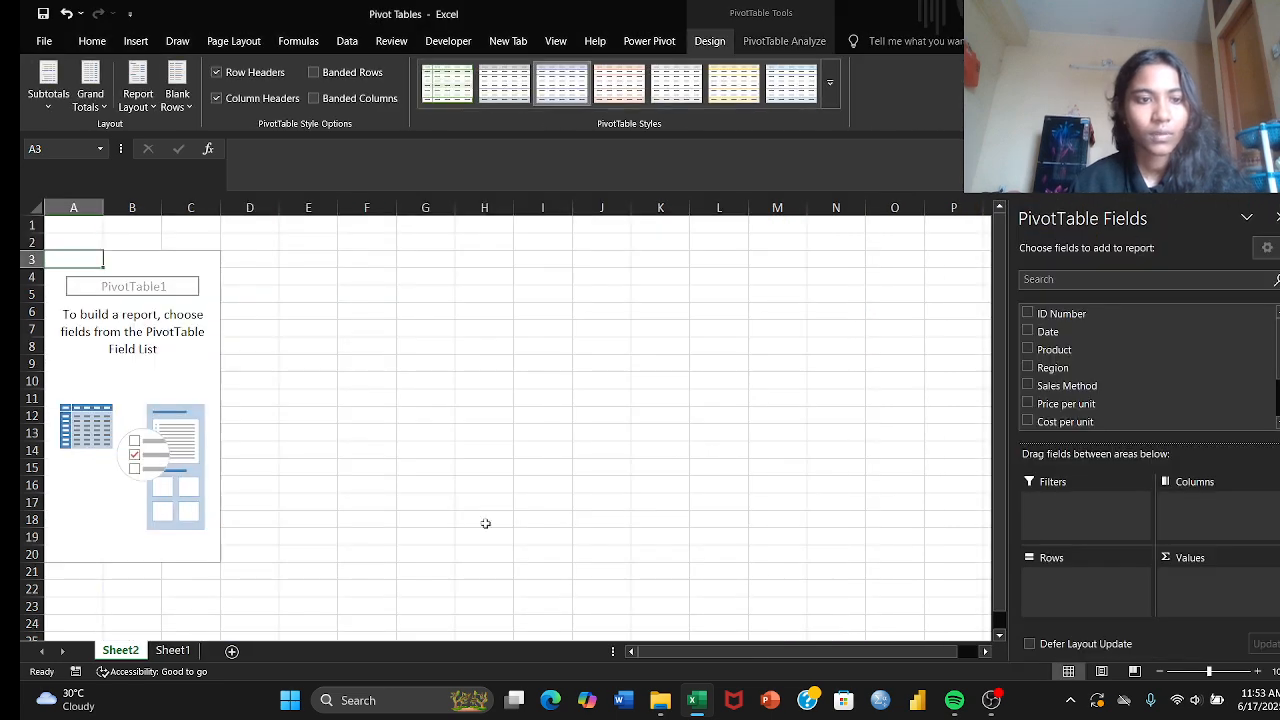
# Step: Add Product as the PivotTable's row field and Revenues as its summed value field
pyautogui.click(1030, 351)
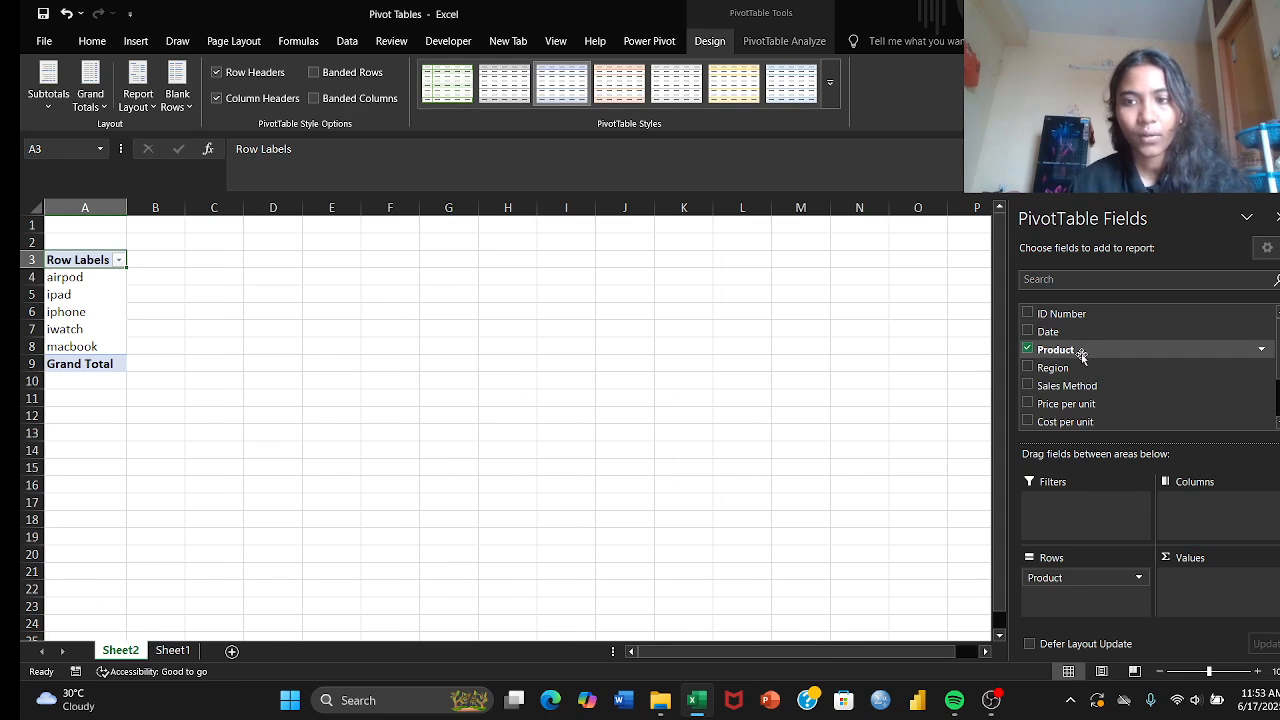
pyautogui.scroll(-2, 1075, 358)
pyautogui.click(1029, 385)
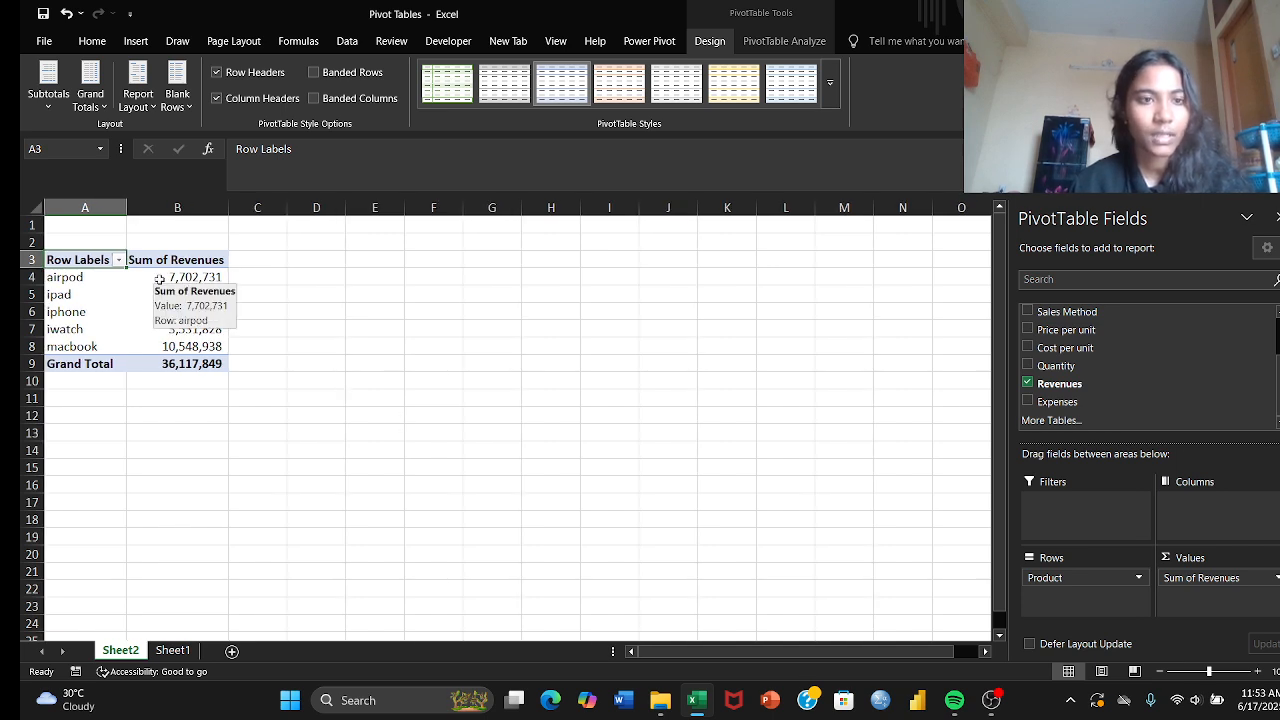
# Step: Sort the products by Sum of Revenues from smallest to largest
pyautogui.click(194, 274)
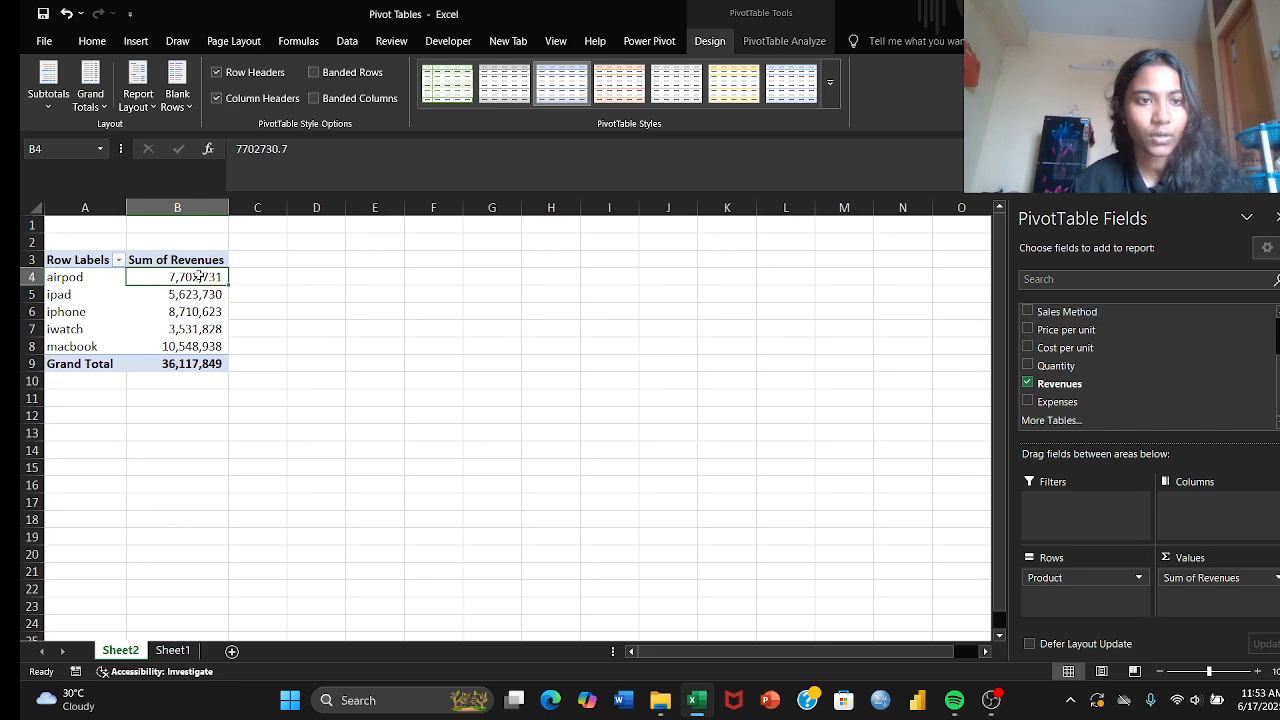
pyautogui.rightClick(200, 278)
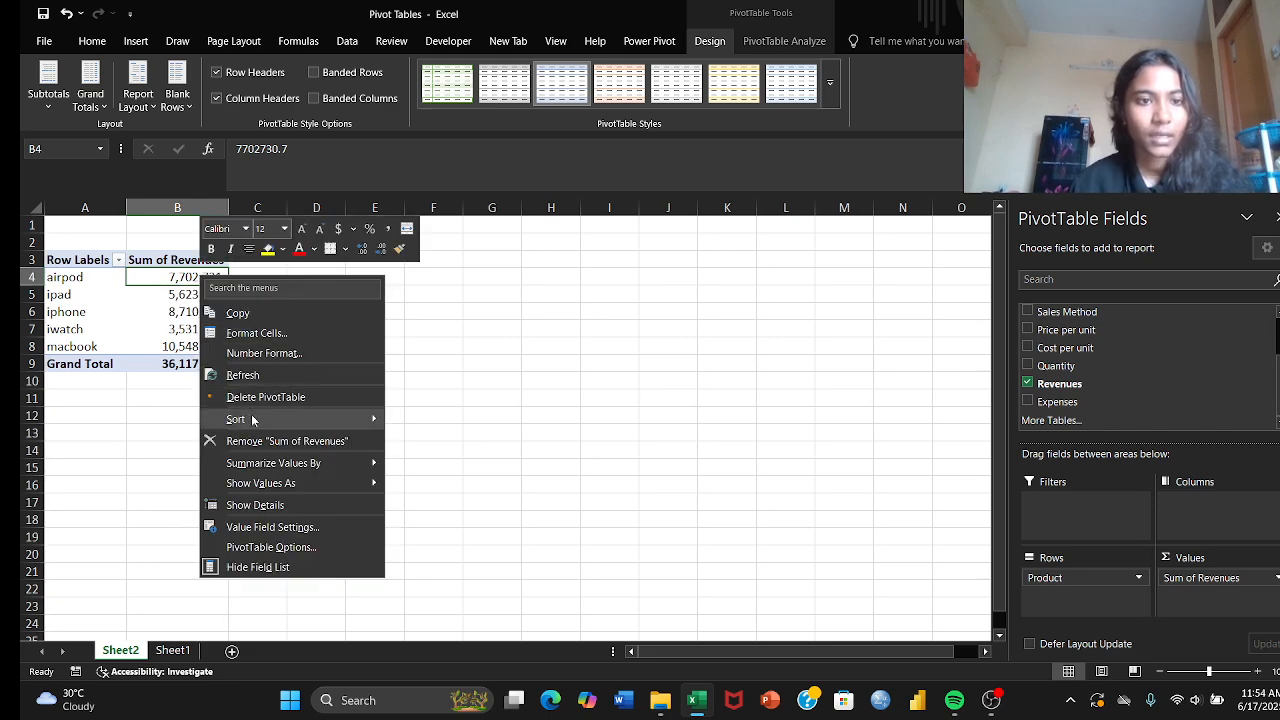
pyautogui.moveTo(253, 420)
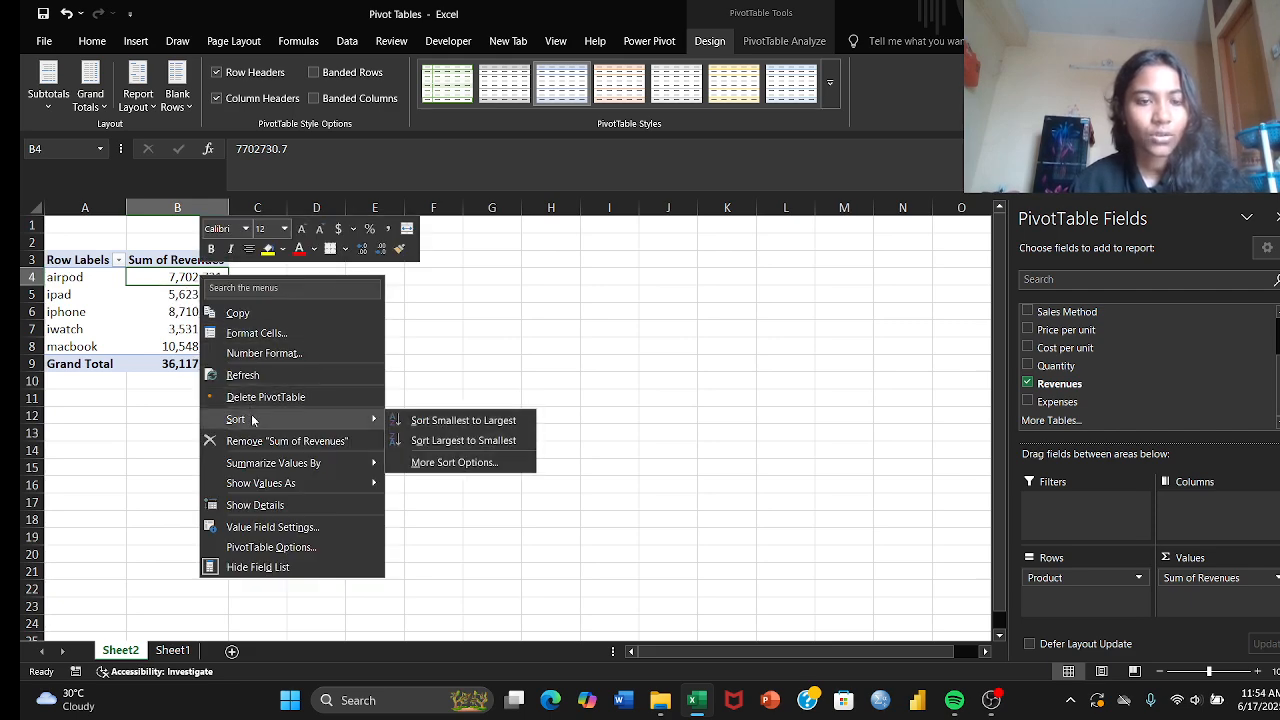
pyautogui.click(425, 421)
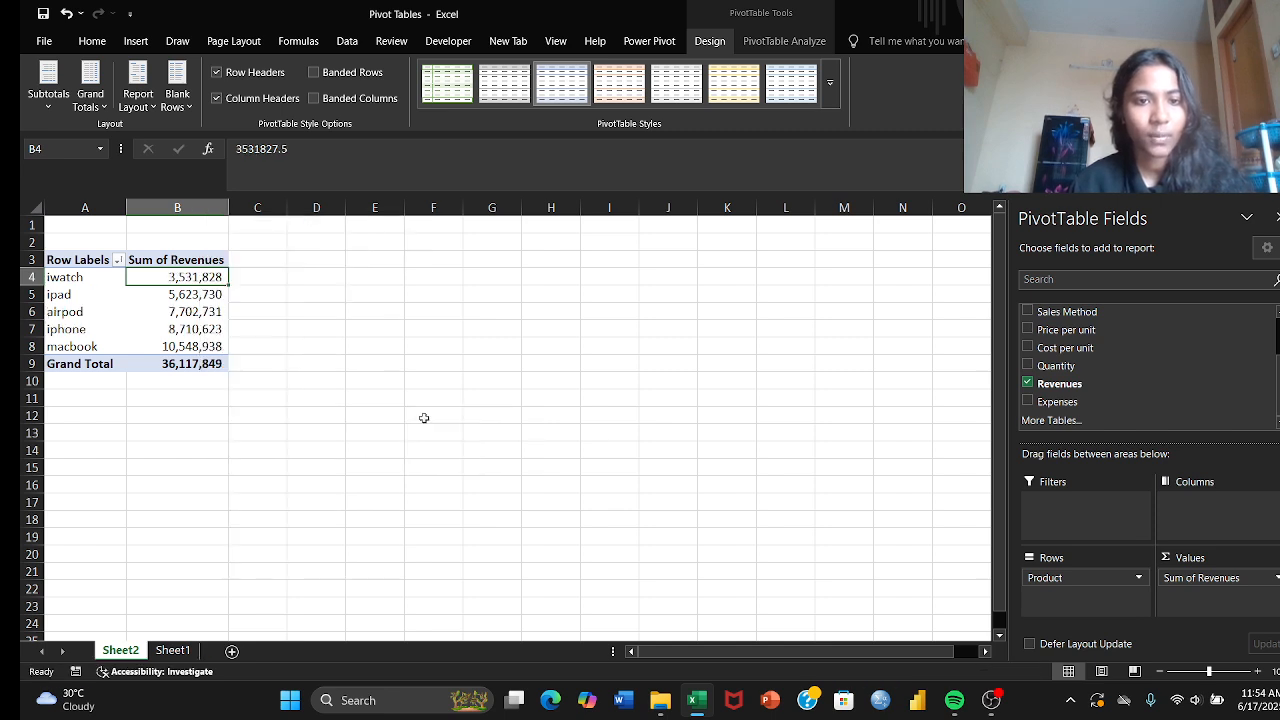
# Step: Show the Sum of Revenues values as % of Grand Total
pyautogui.rightClick(175, 277)
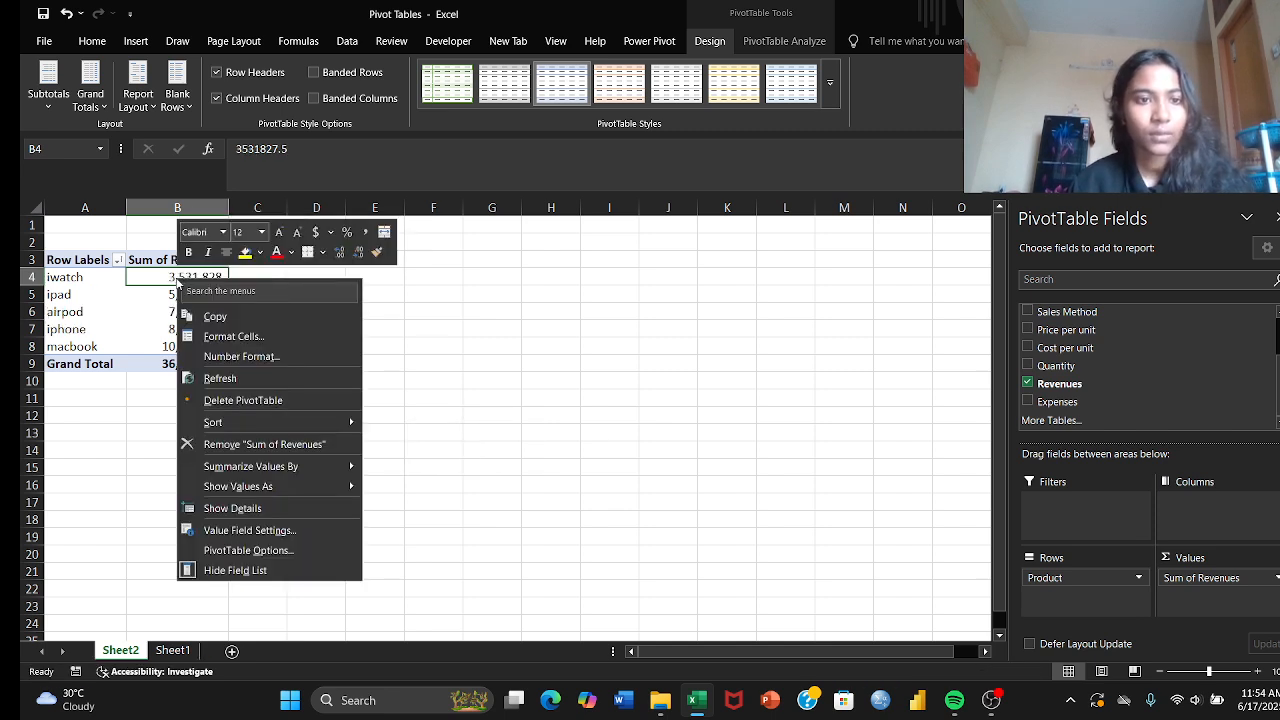
pyautogui.moveTo(272, 428)
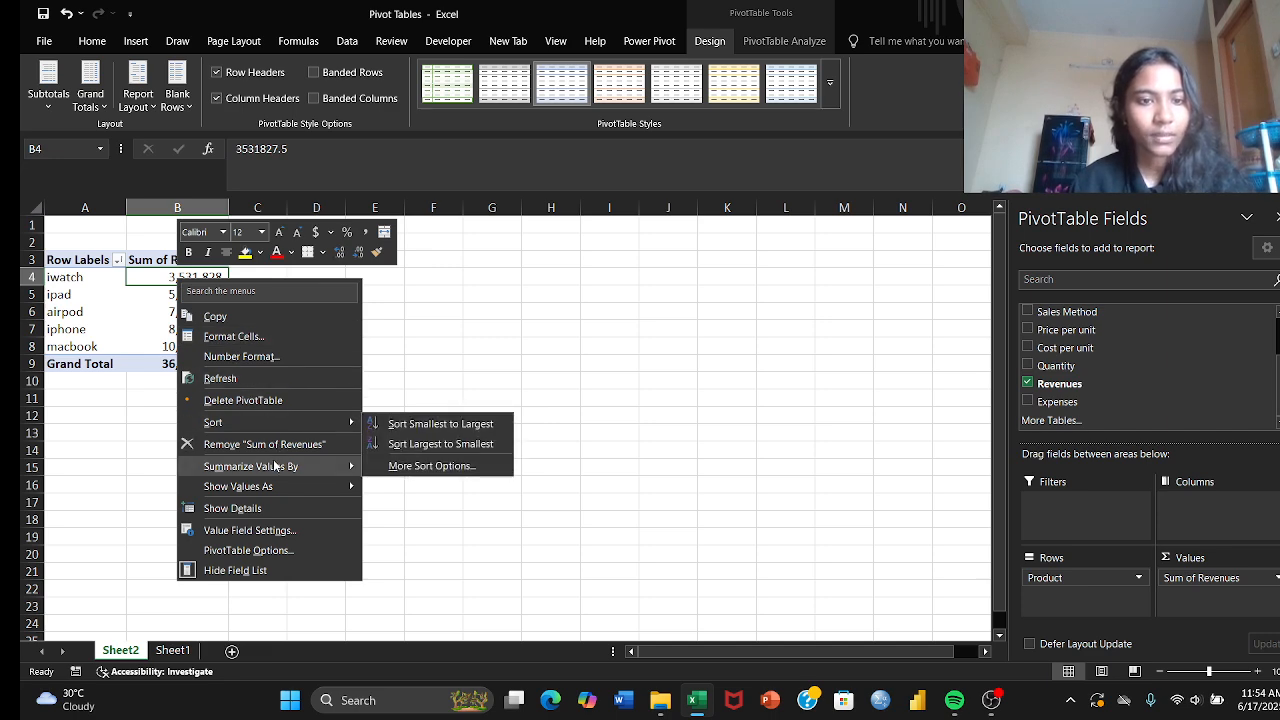
pyautogui.moveTo(278, 469)
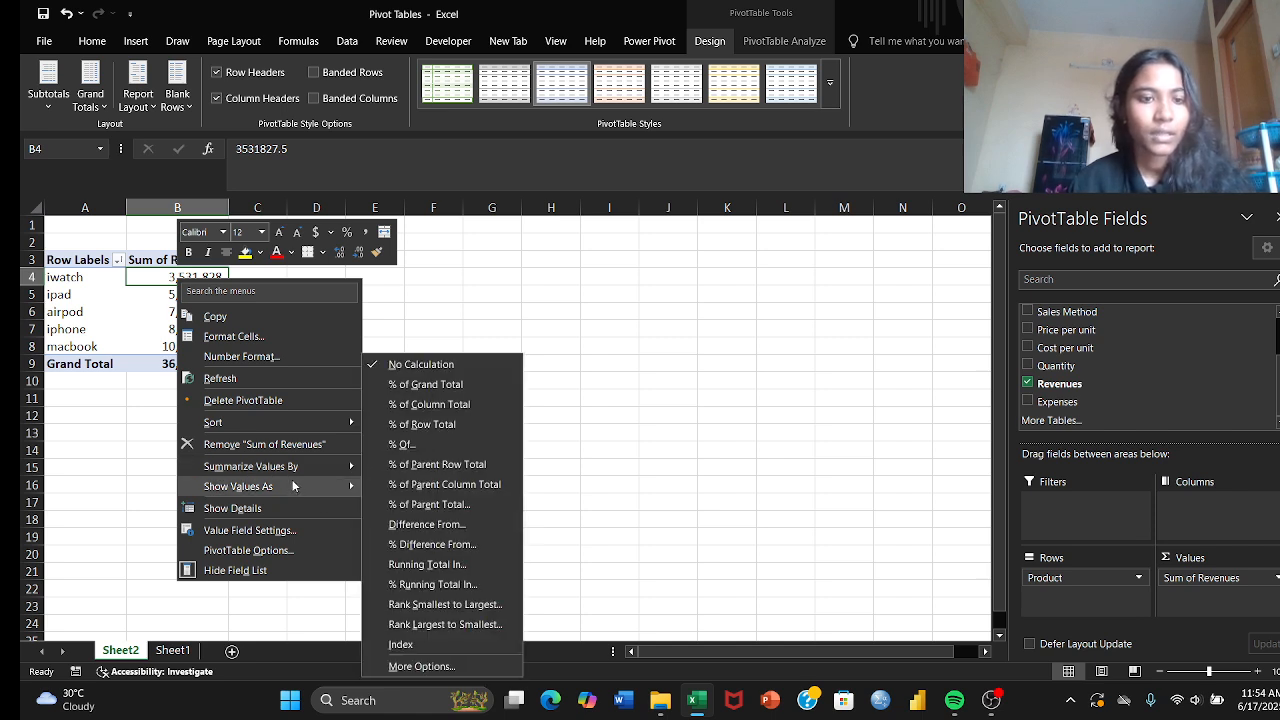
pyautogui.click(401, 377)
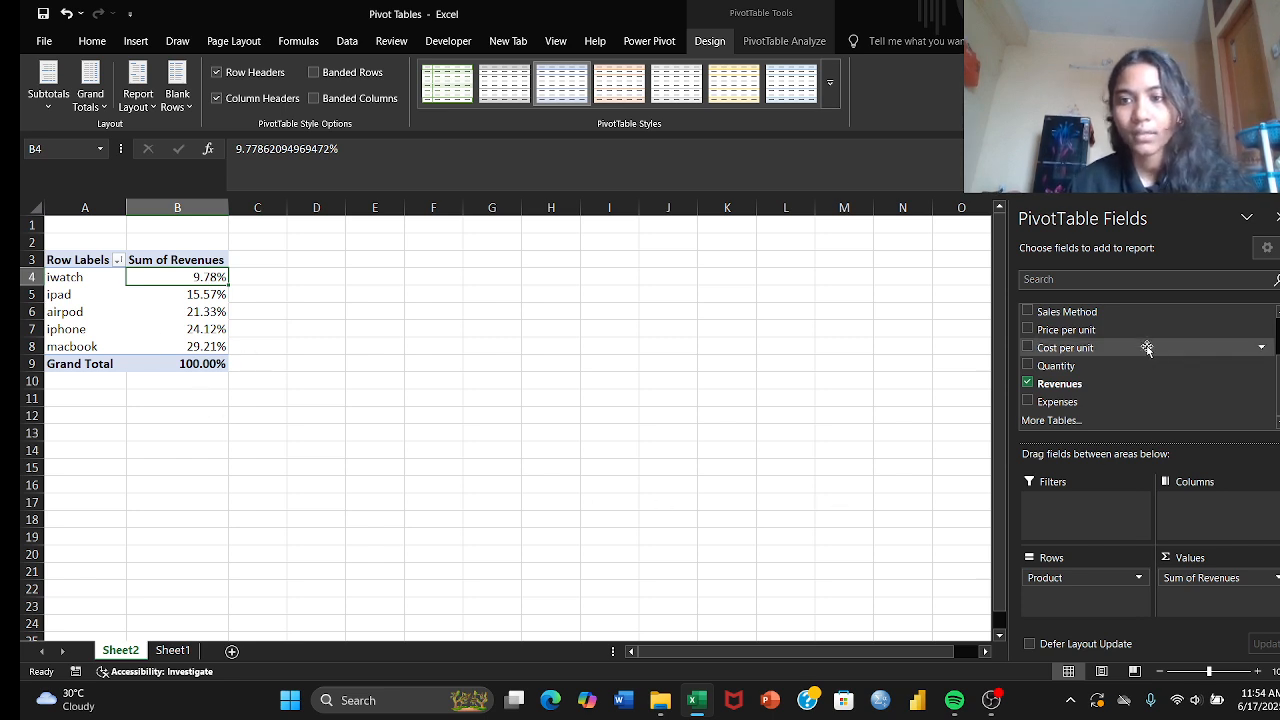
# Step: Add the Date field to the PivotTable rows beneath Product and look through the resulting breakdown
pyautogui.scroll(2, 1143, 337)
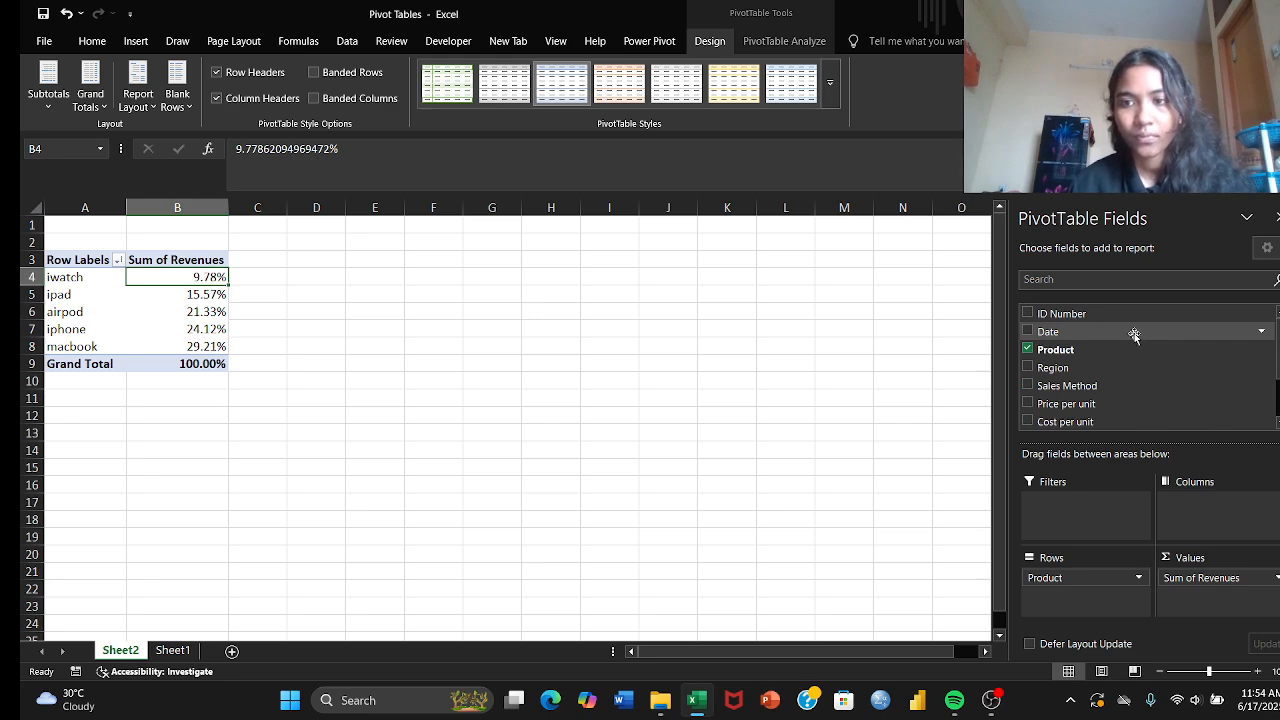
pyautogui.moveTo(1131, 331); pyautogui.dragTo(1073, 598)
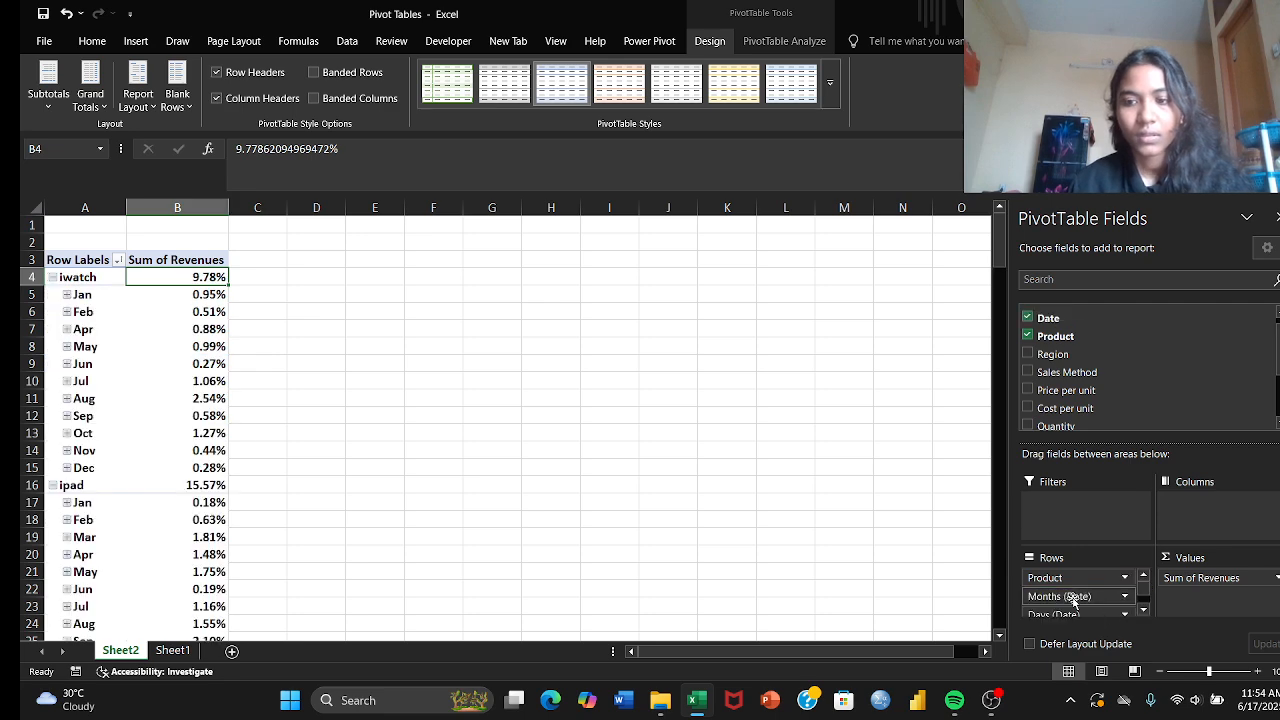
pyautogui.scroll(-3, 642, 489)
pyautogui.scroll(2, 642, 489)
pyautogui.scroll(2, 335, 437)
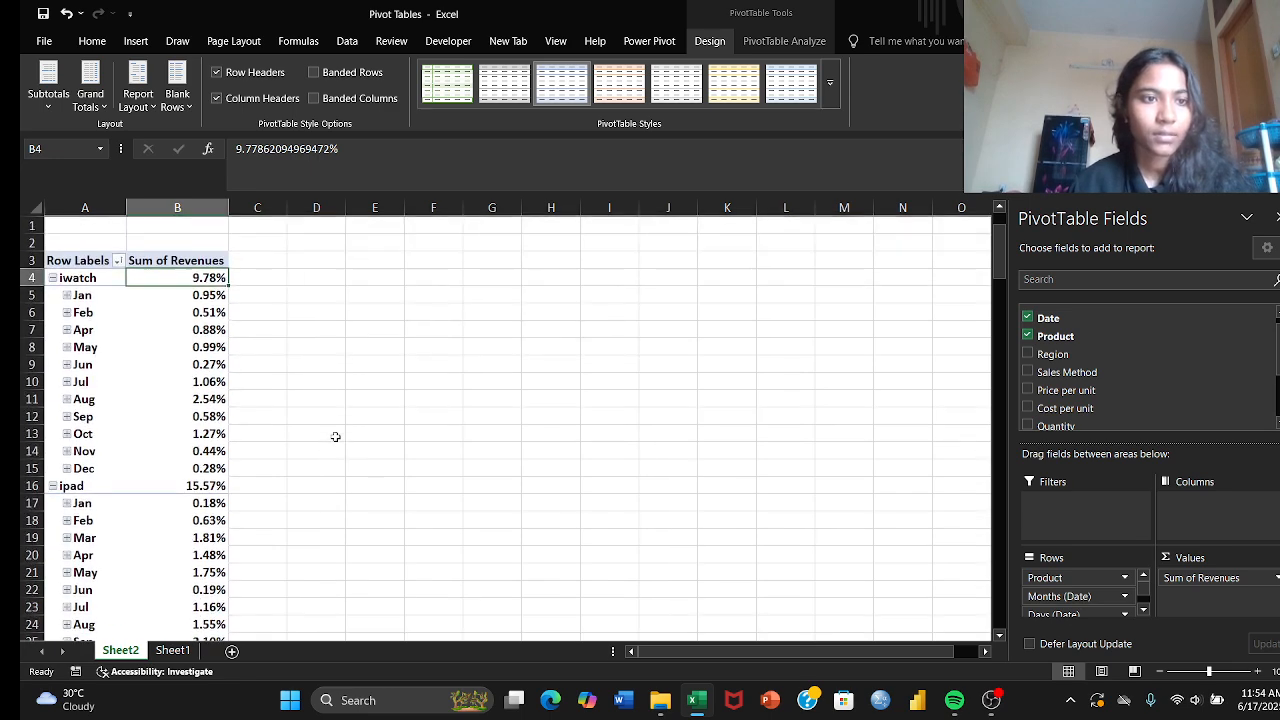
# Step: Change the date grouping to Days and Quarters, leaving out Months
pyautogui.click(77, 297)
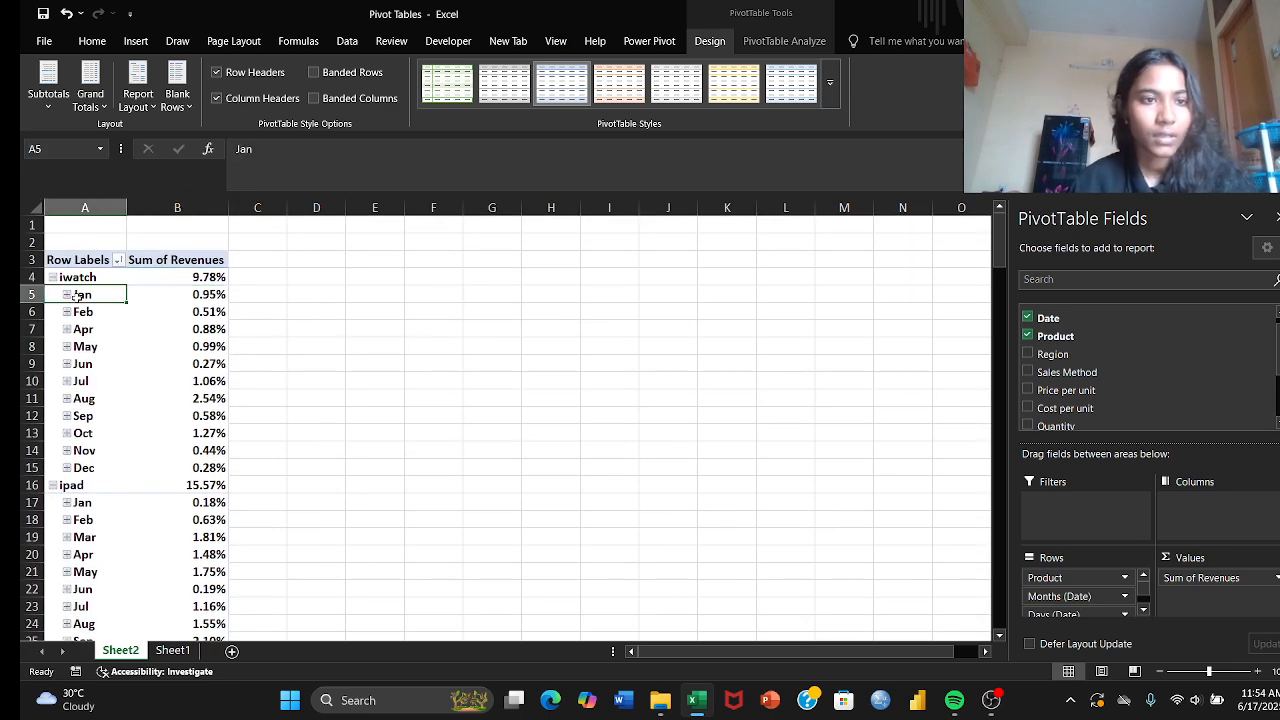
pyautogui.rightClick(77, 296)
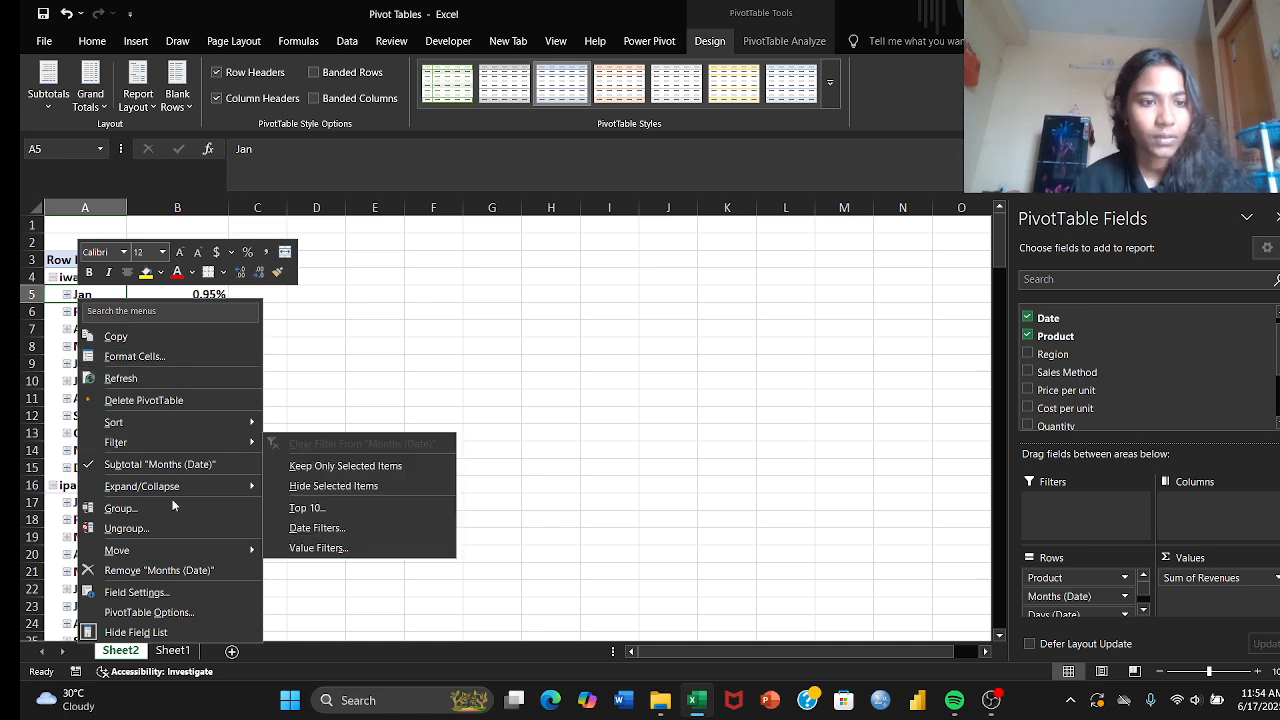
pyautogui.click(121, 508)
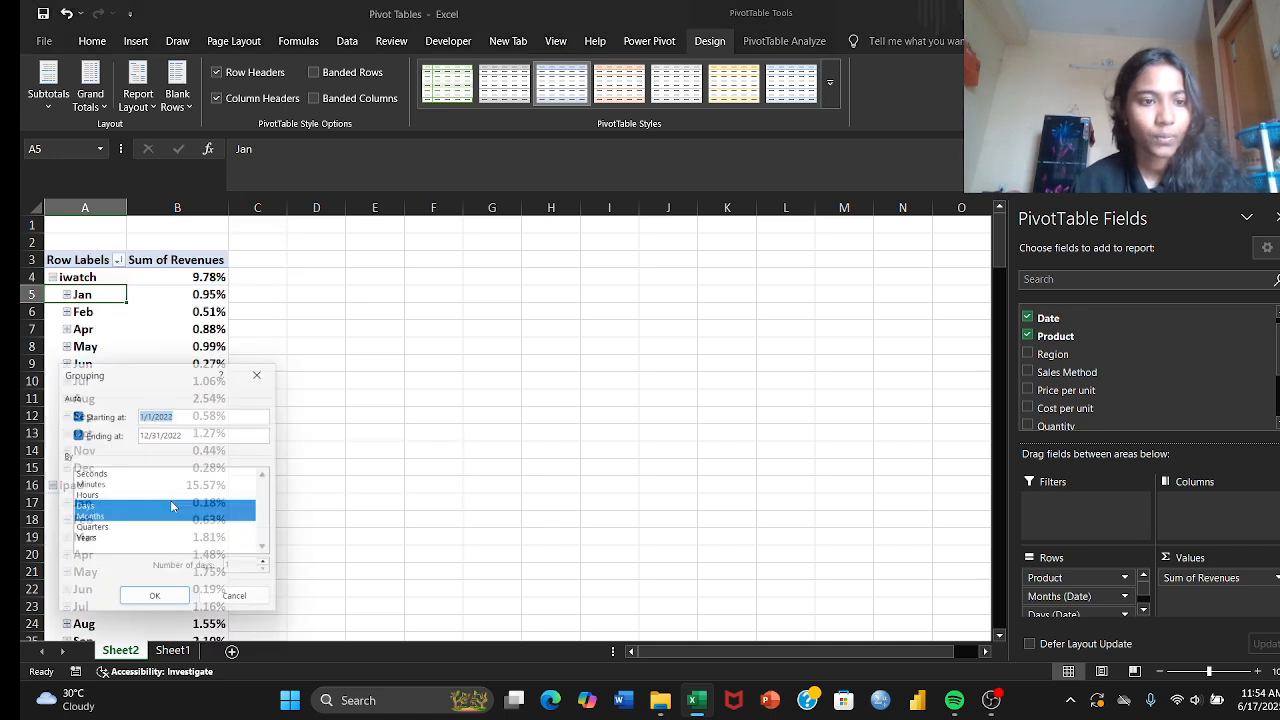
pyautogui.click(91, 531)
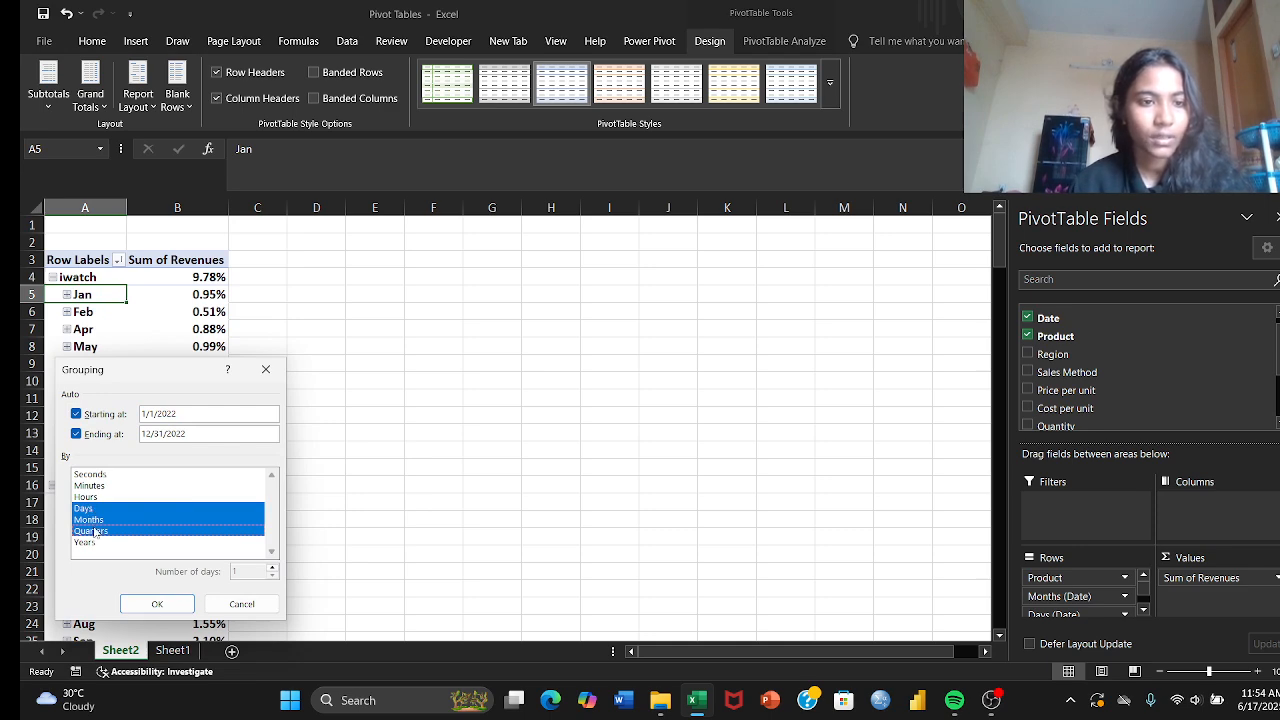
pyautogui.click(96, 521)
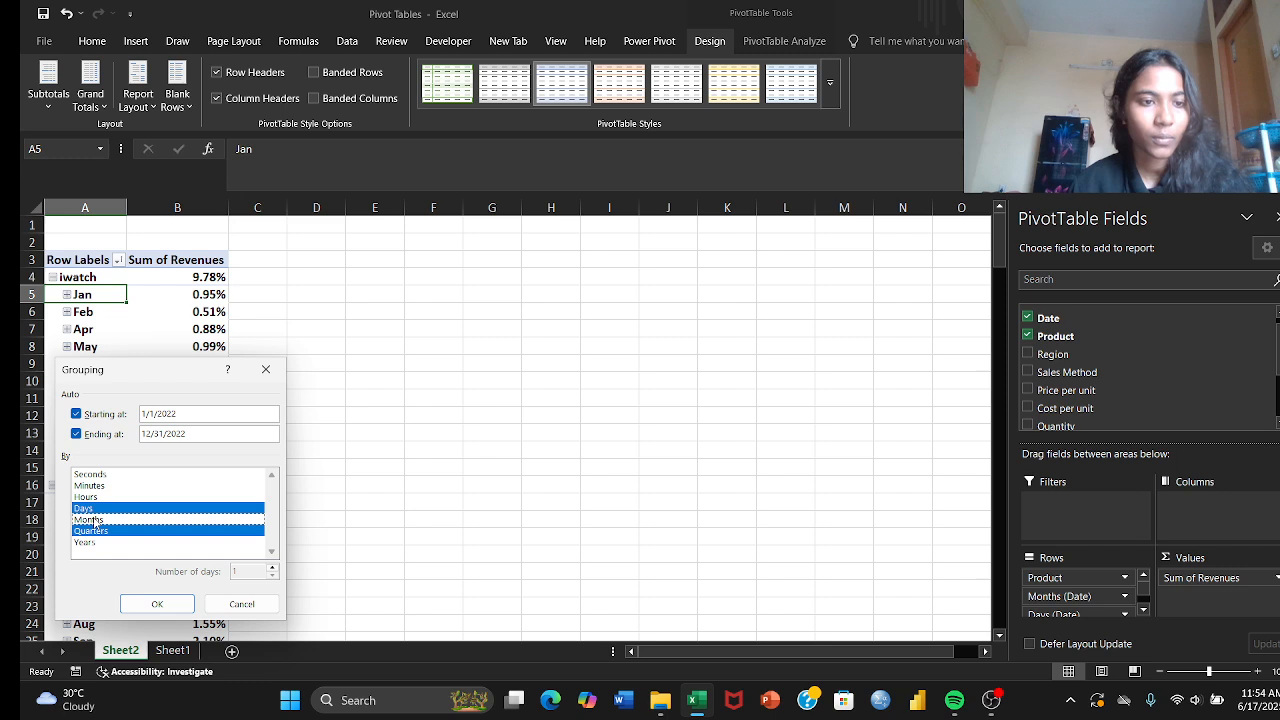
pyautogui.click(157, 605)
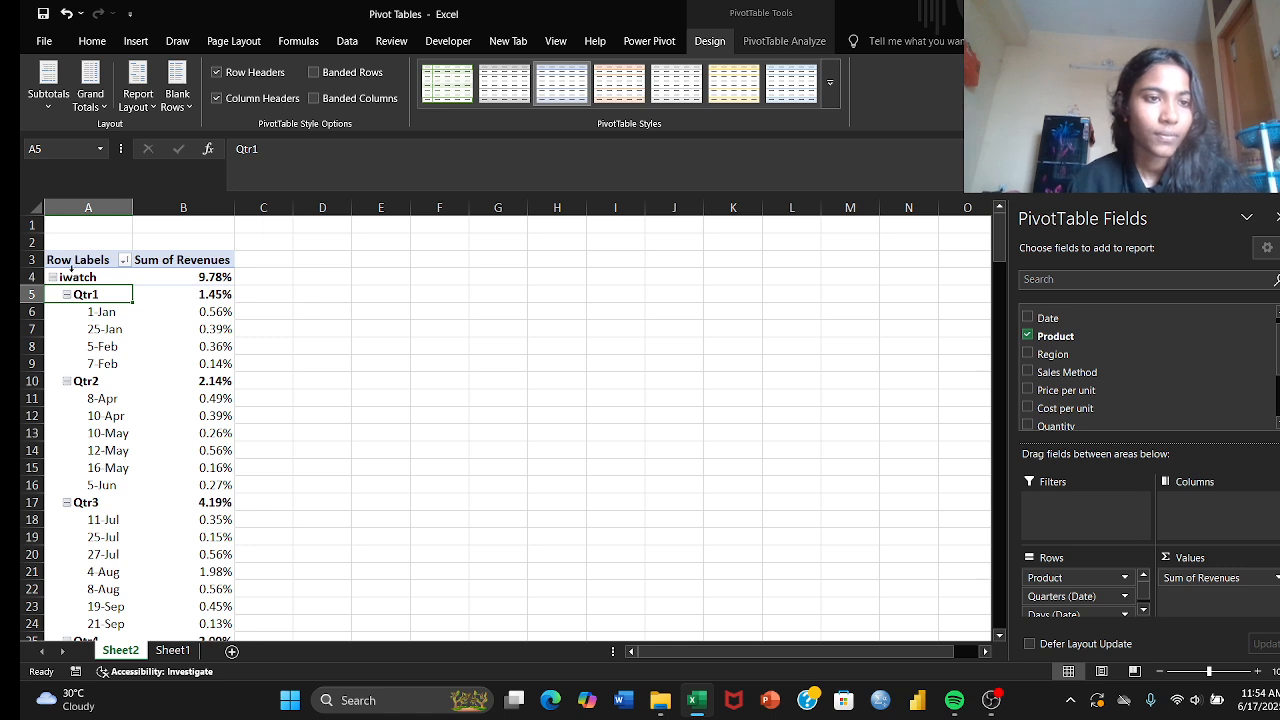
# Step: Collapse the daily rows of Qtr1 under iwatch
pyautogui.click(97, 312)
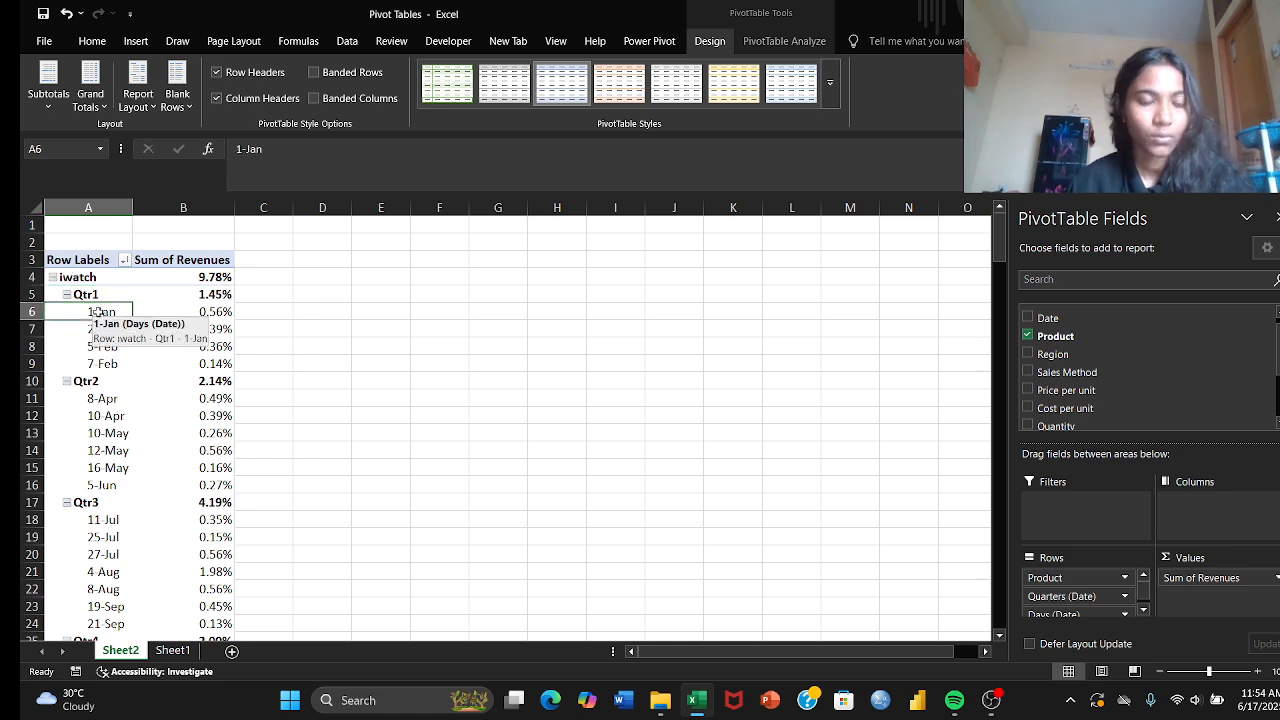
pyautogui.rightClick(97, 312)
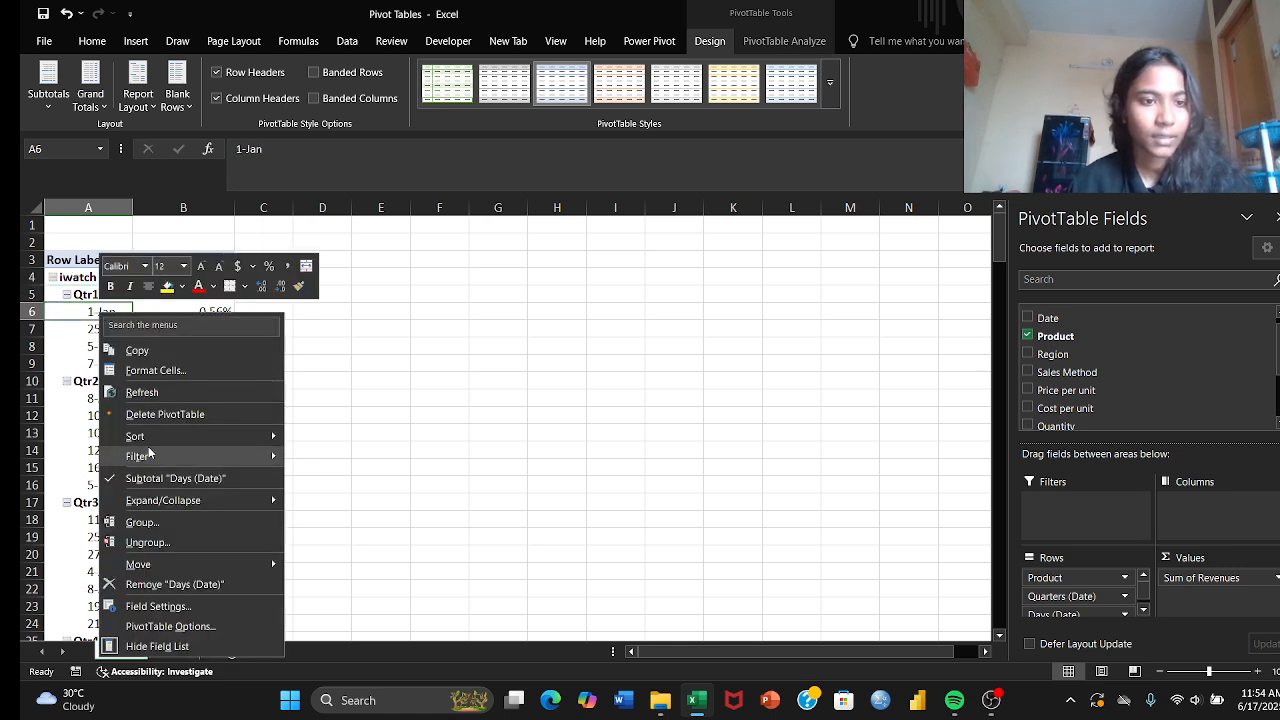
pyautogui.moveTo(158, 504)
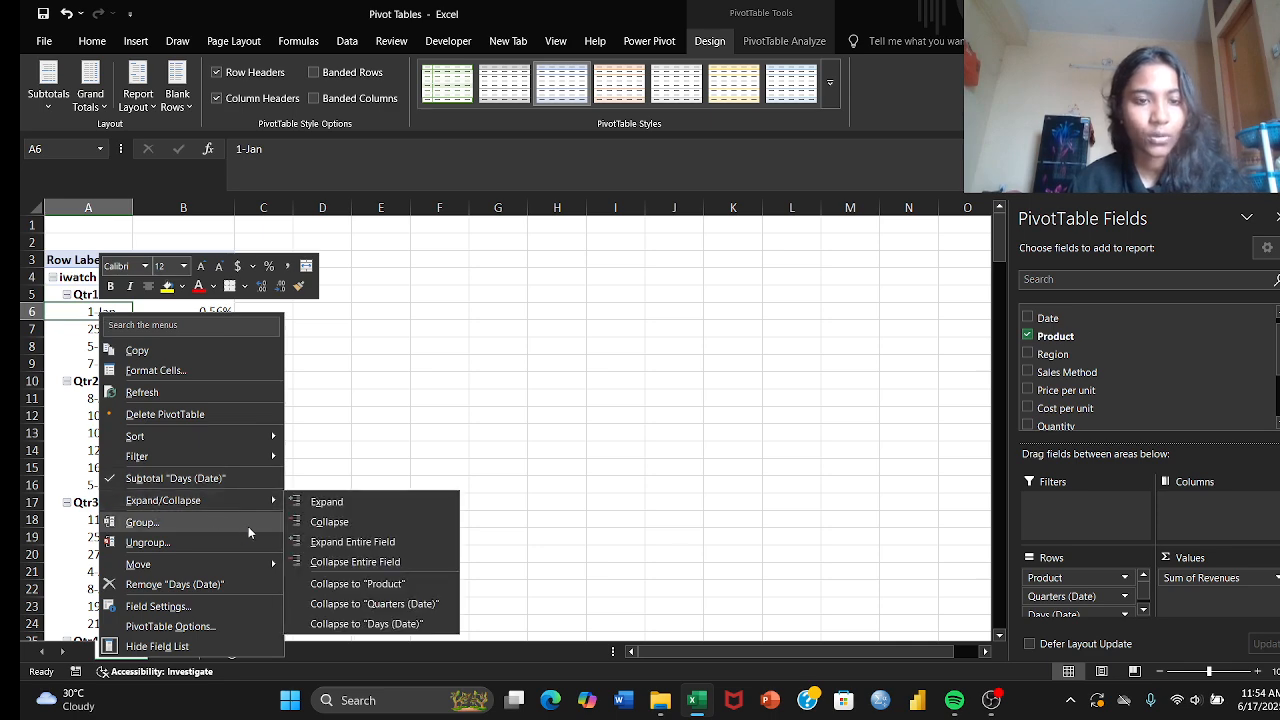
pyautogui.moveTo(240, 502)
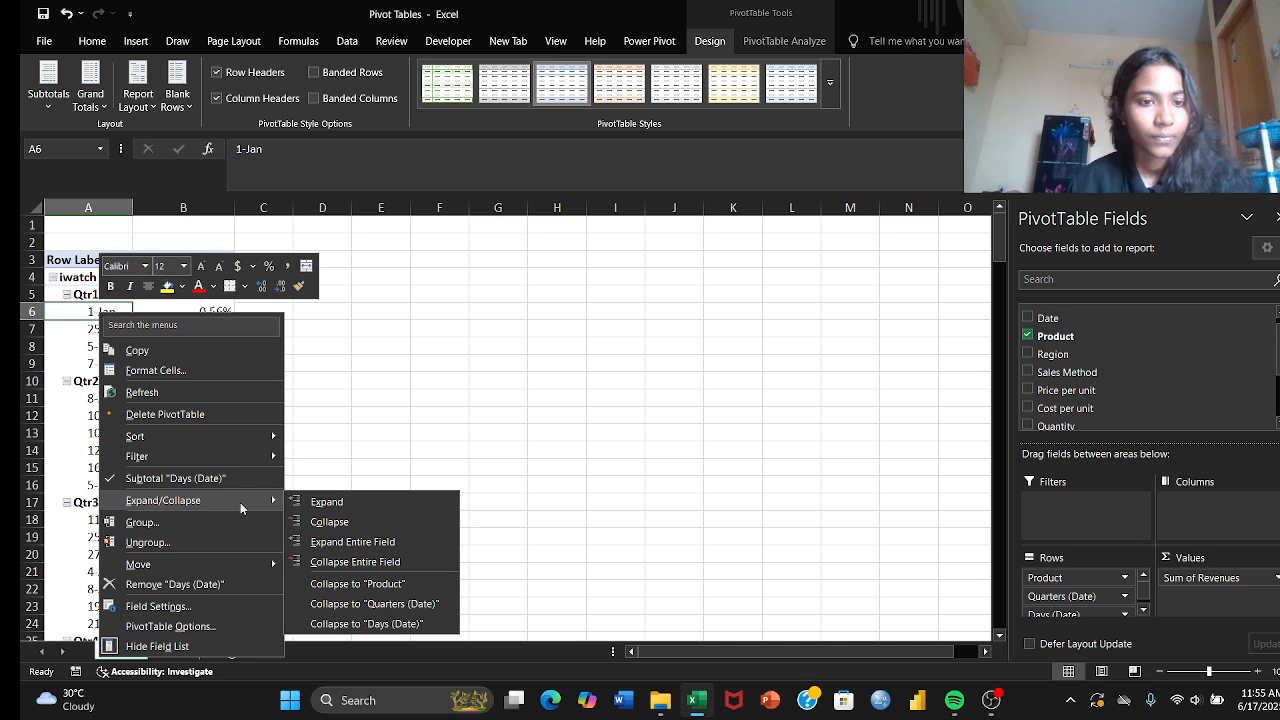
pyautogui.click(301, 521)
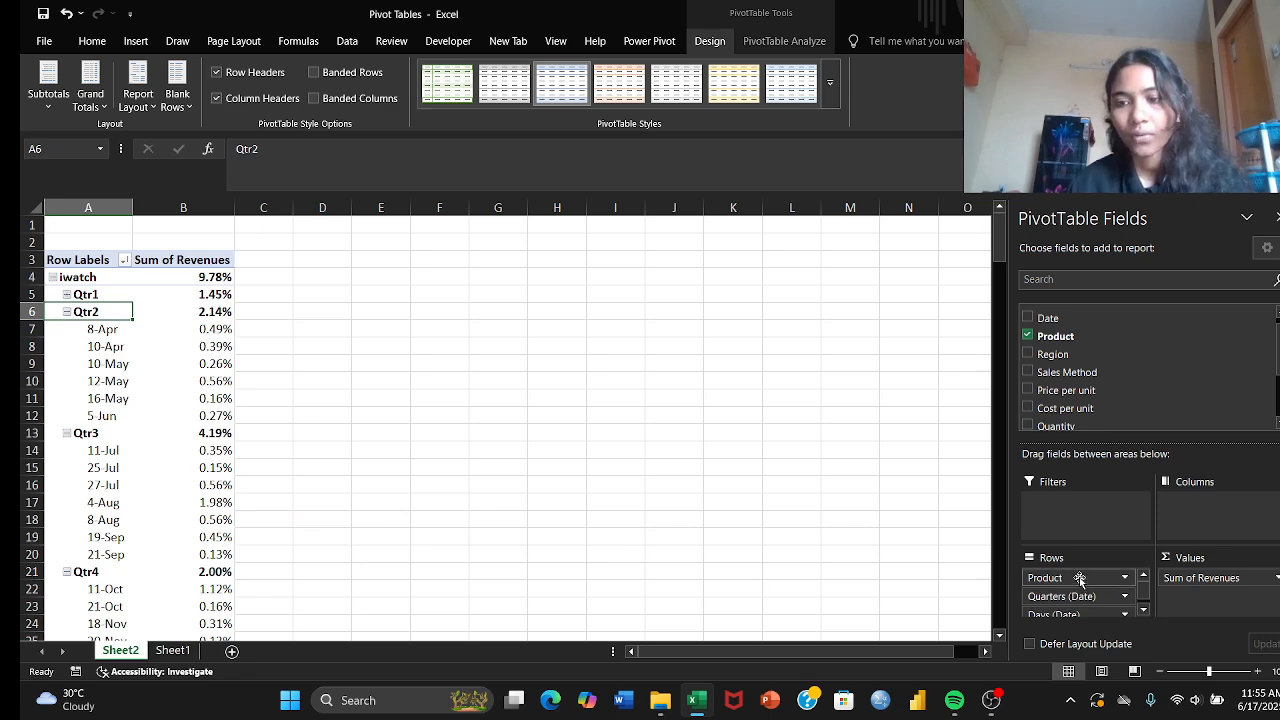
# Step: Remove the Quarters (Date) and Days (Date) fields from the PivotTable rows, leaving only Product
pyautogui.scroll(-1, 1080, 590)
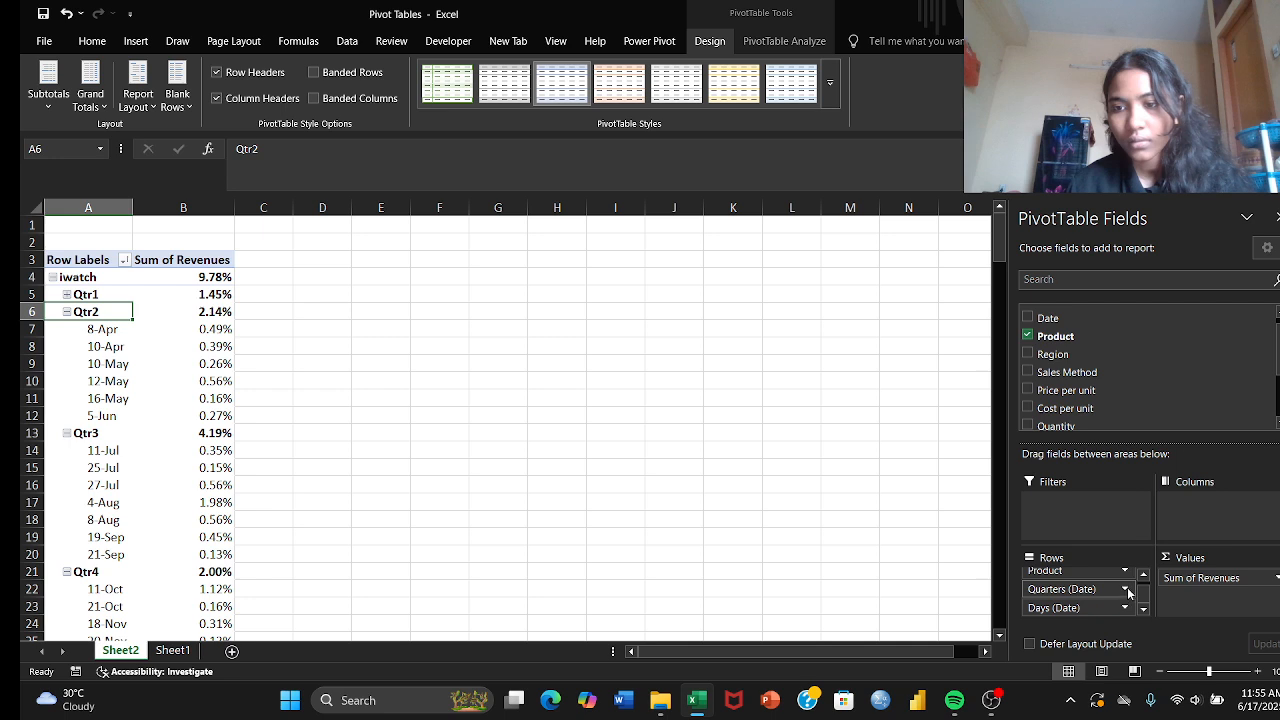
pyautogui.click(1127, 591)
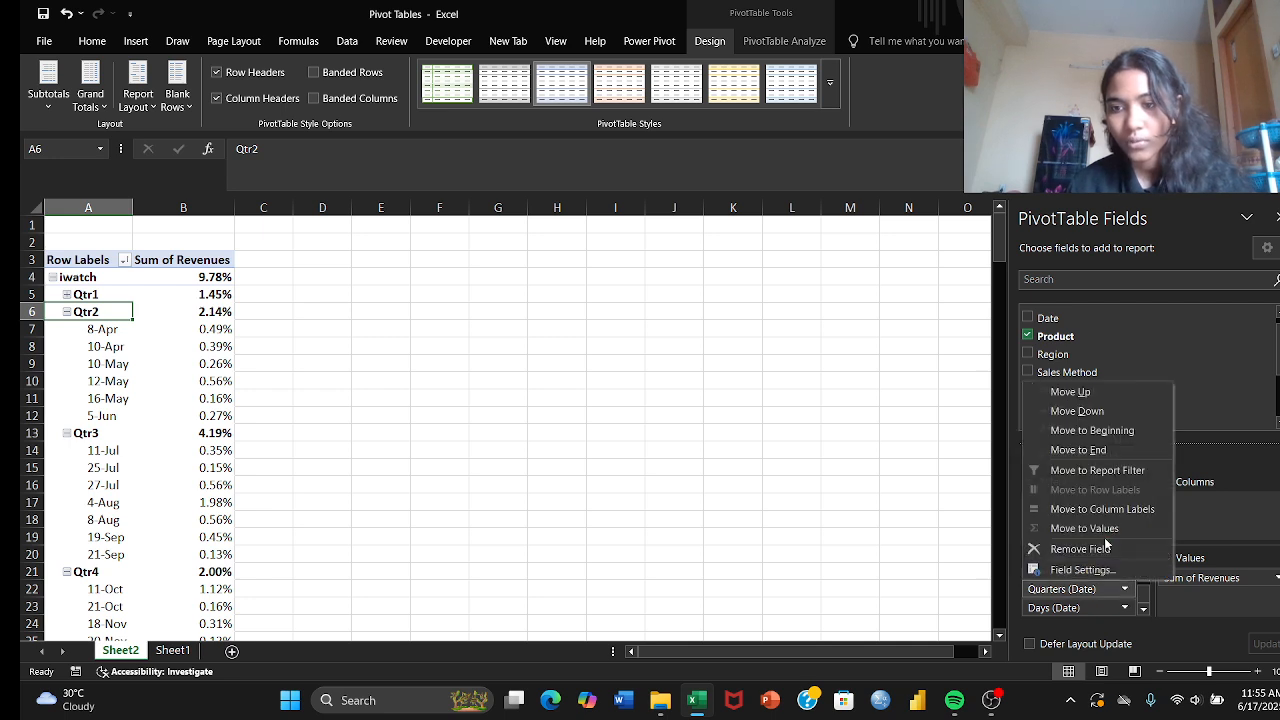
pyautogui.click(1108, 549)
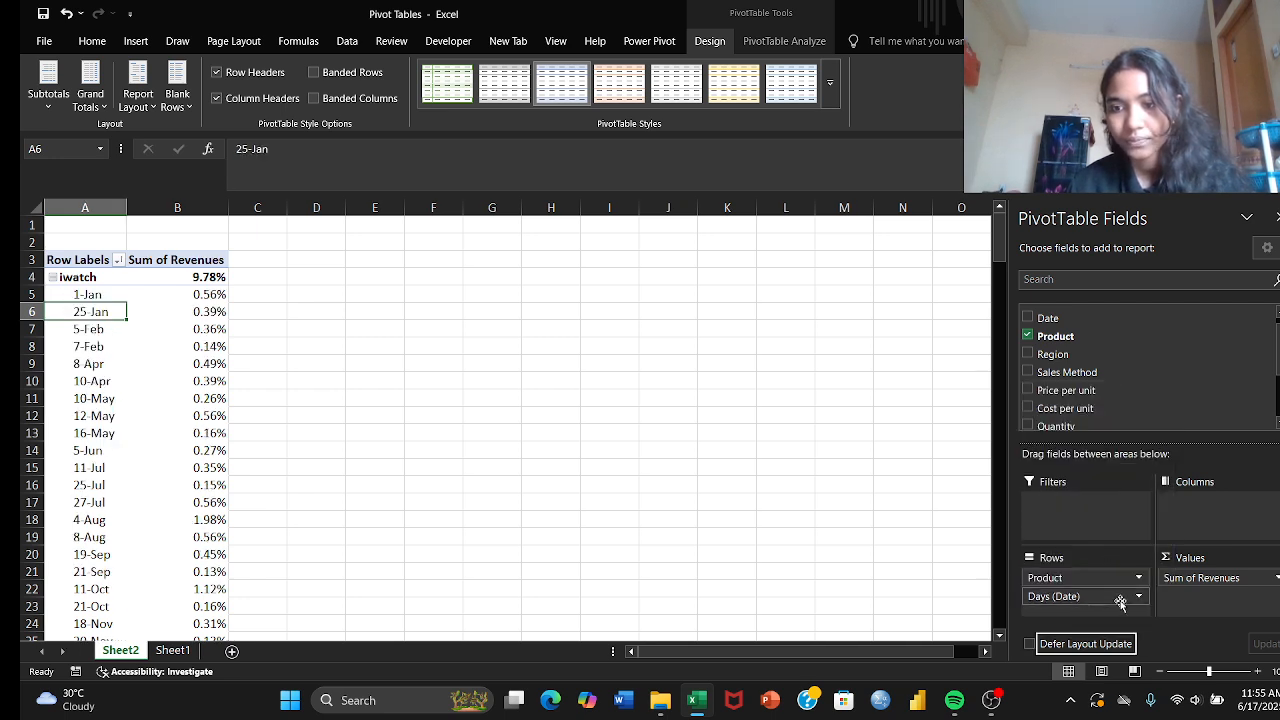
pyautogui.click(1140, 597)
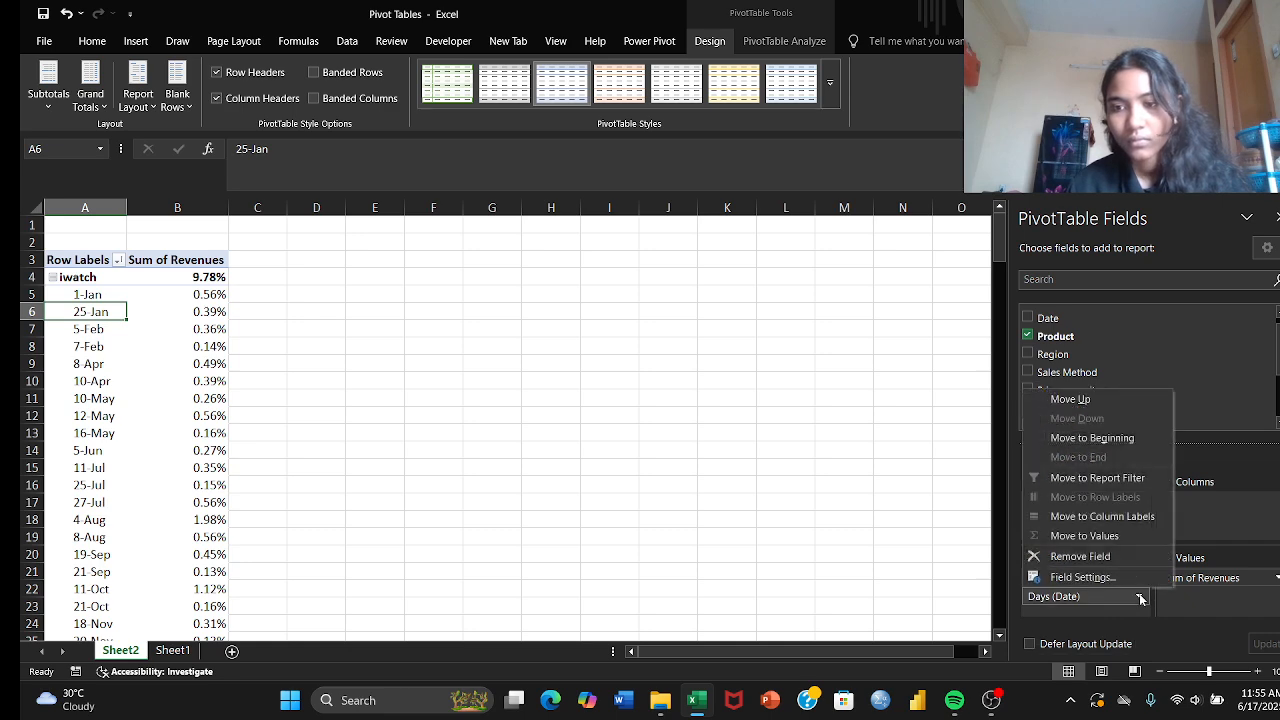
pyautogui.click(1130, 564)
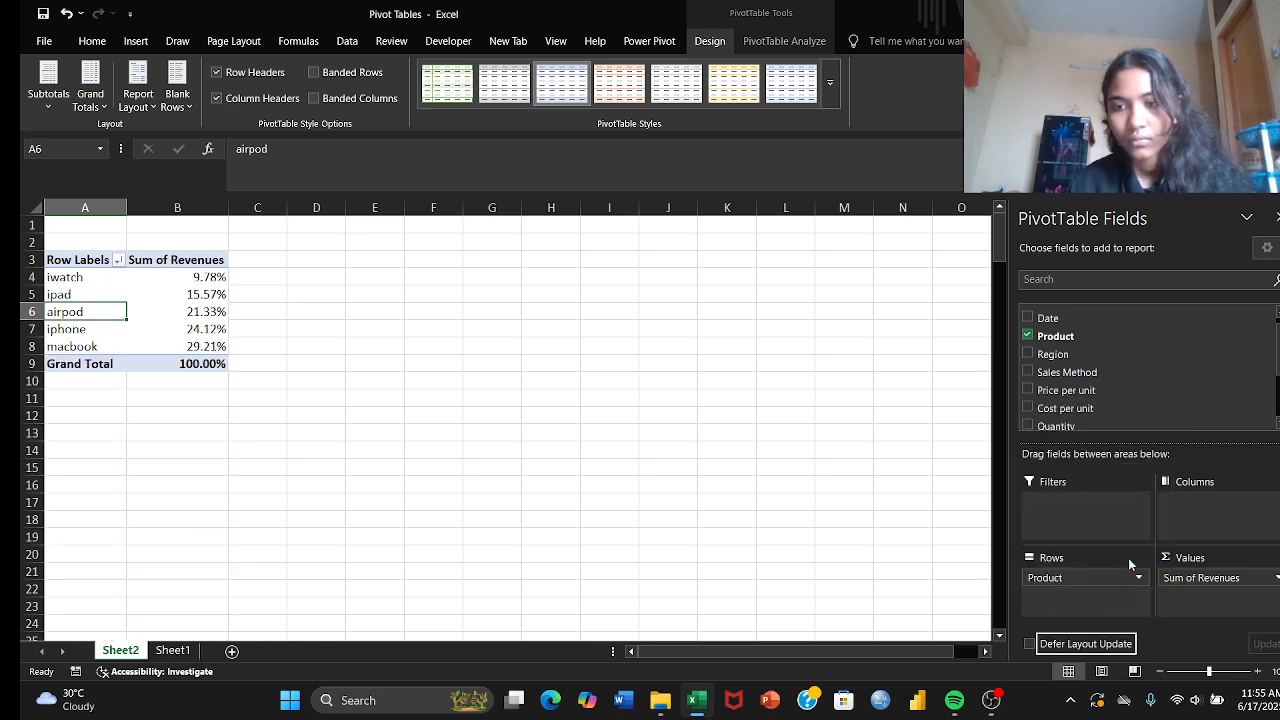
# Step: Set the Sum of Revenues values to be shown with No Calculation
pyautogui.click(192, 276)
pyautogui.rightClick(192, 277)
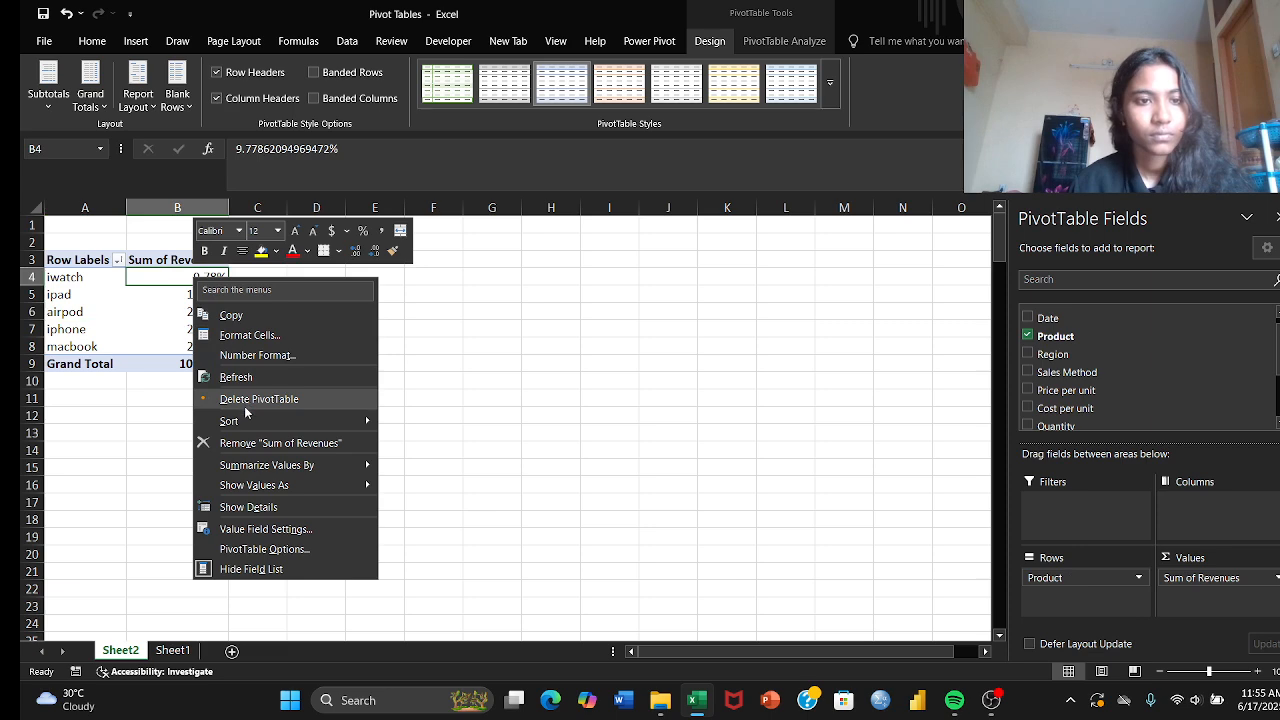
pyautogui.moveTo(249, 421)
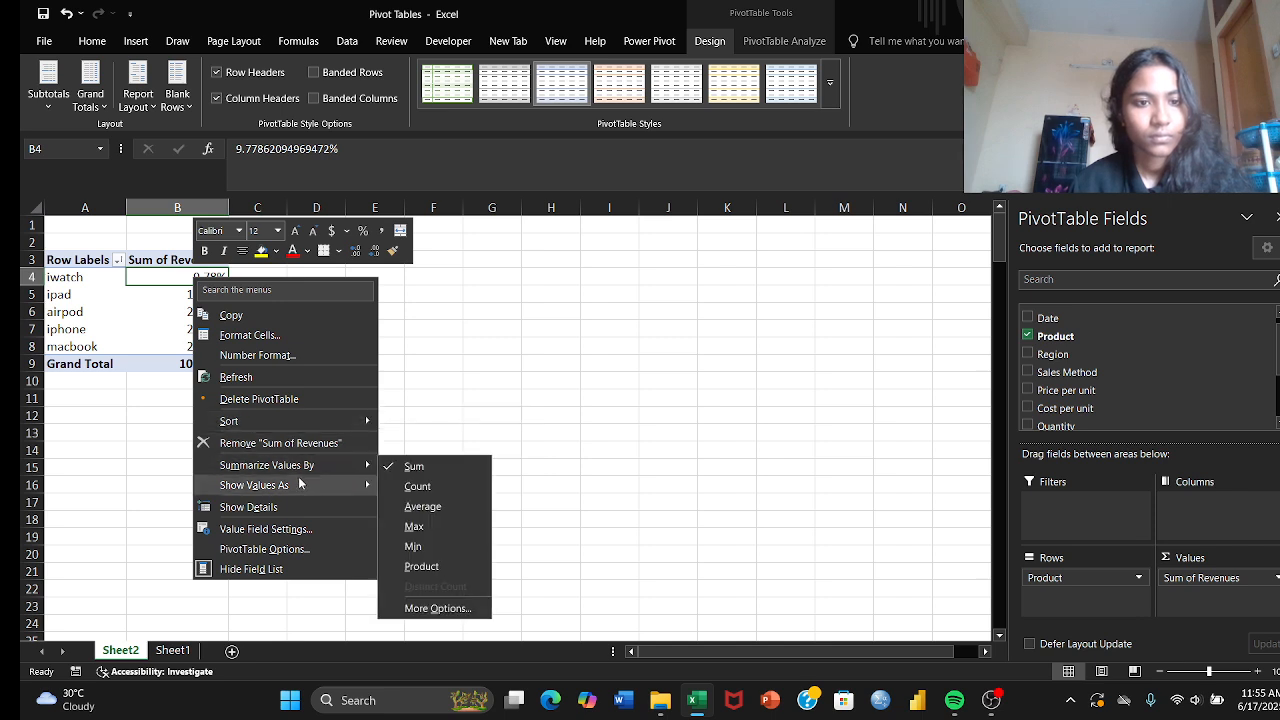
pyautogui.moveTo(300, 484)
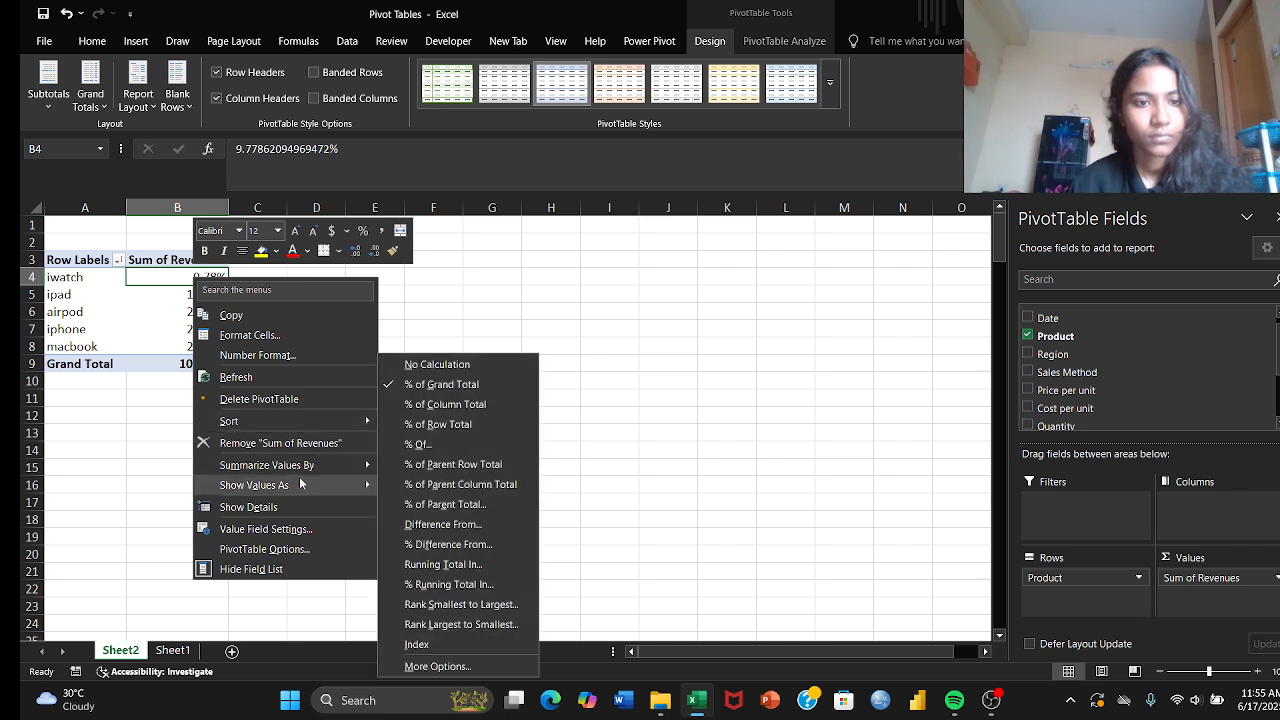
pyautogui.click(413, 362)
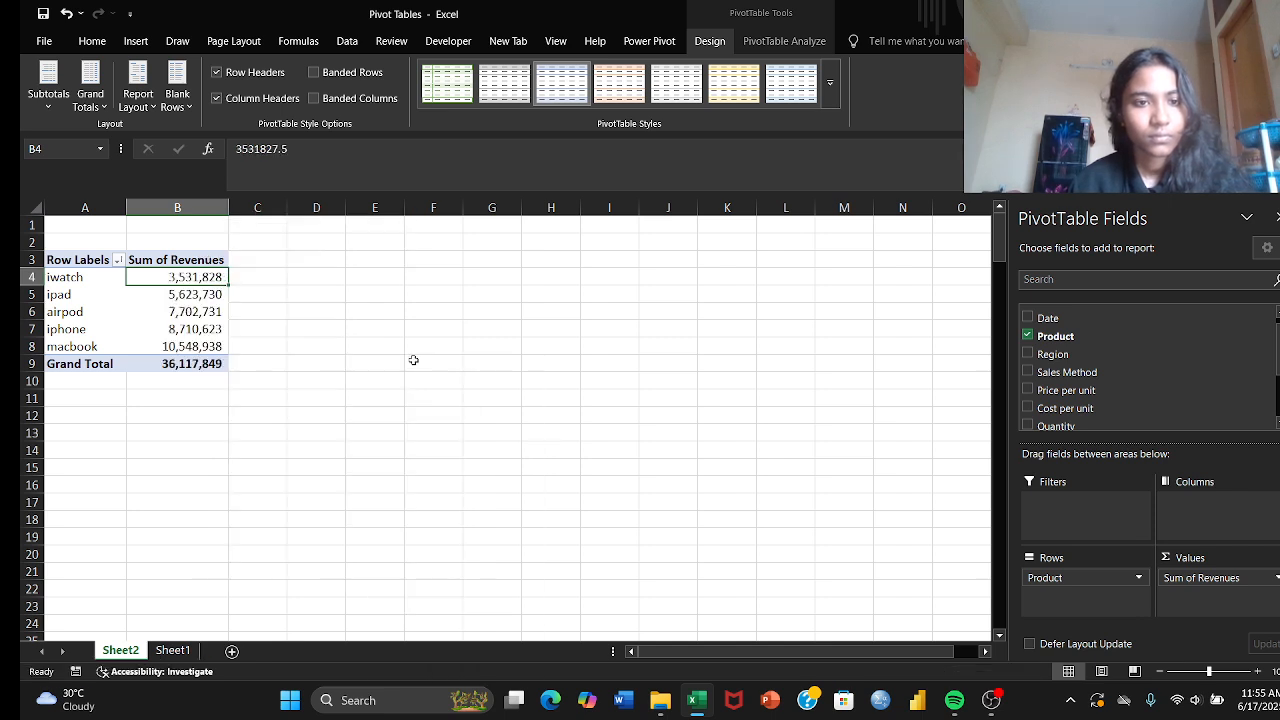
pyautogui.rightClick(209, 281)
pyautogui.click(137, 416)
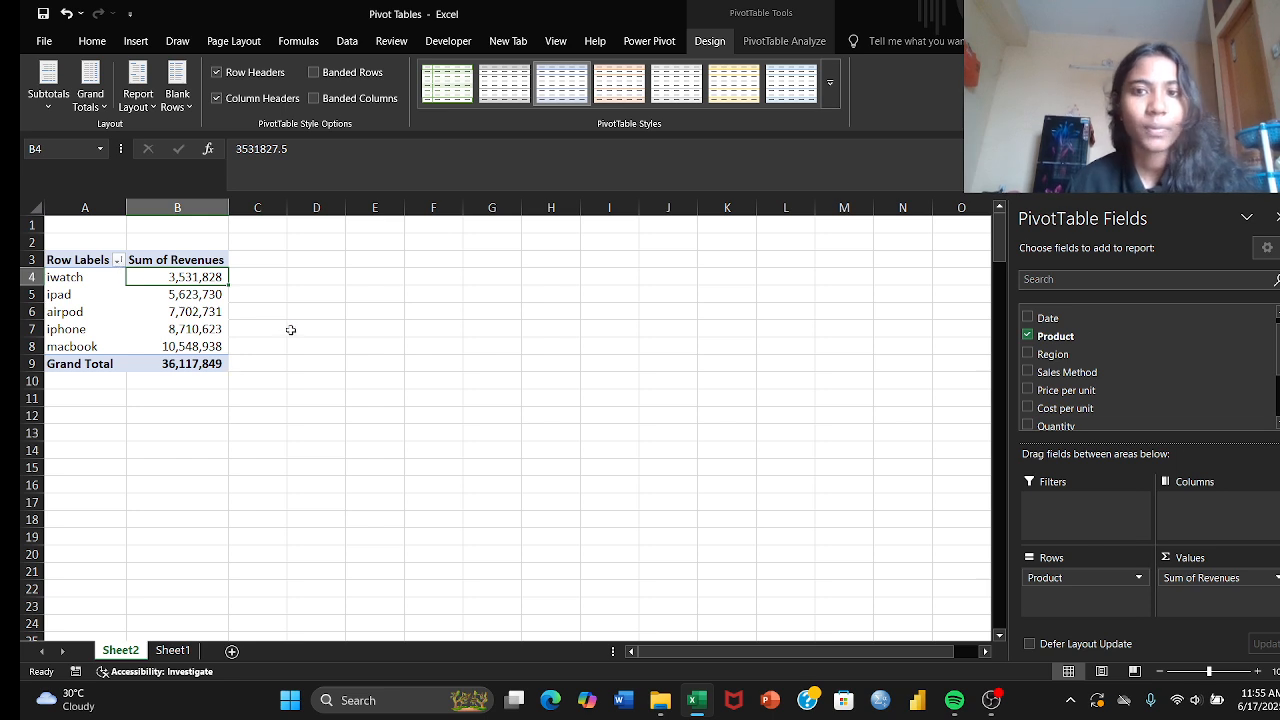
# Step: Insert a Clustered Column PivotChart based on the product revenue PivotTable
pyautogui.click(62, 276)
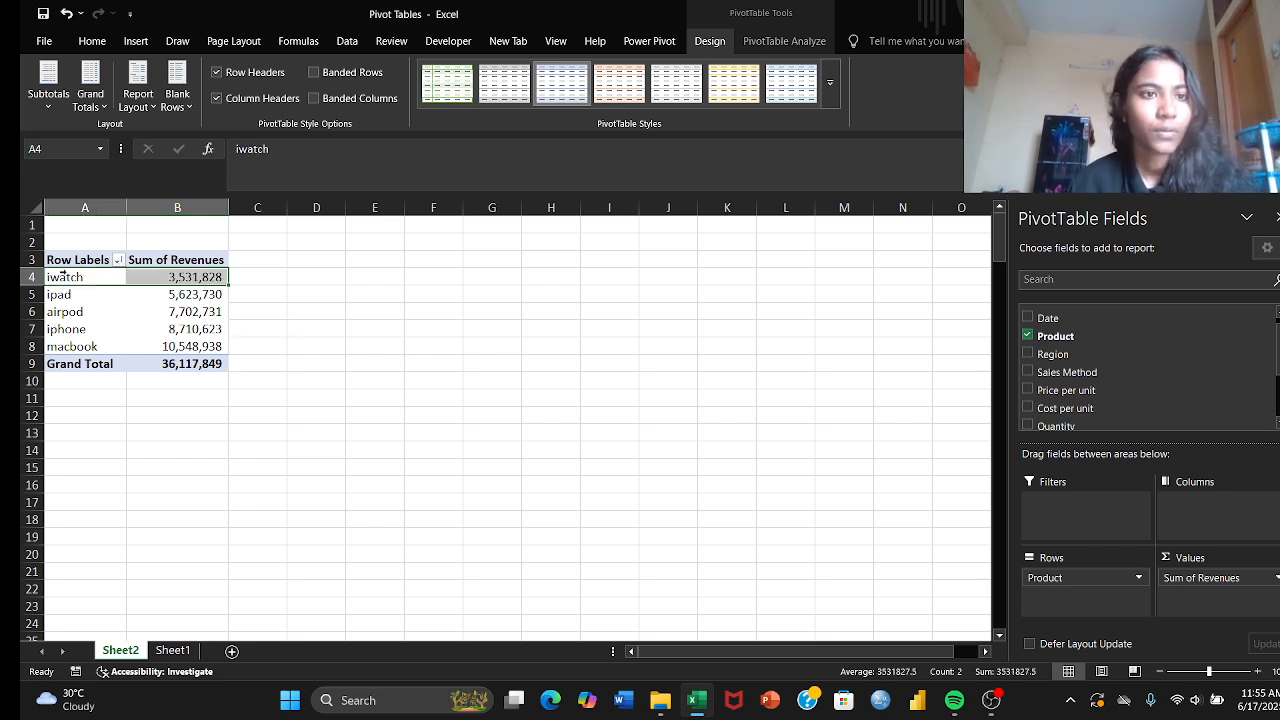
pyautogui.click(272, 274)
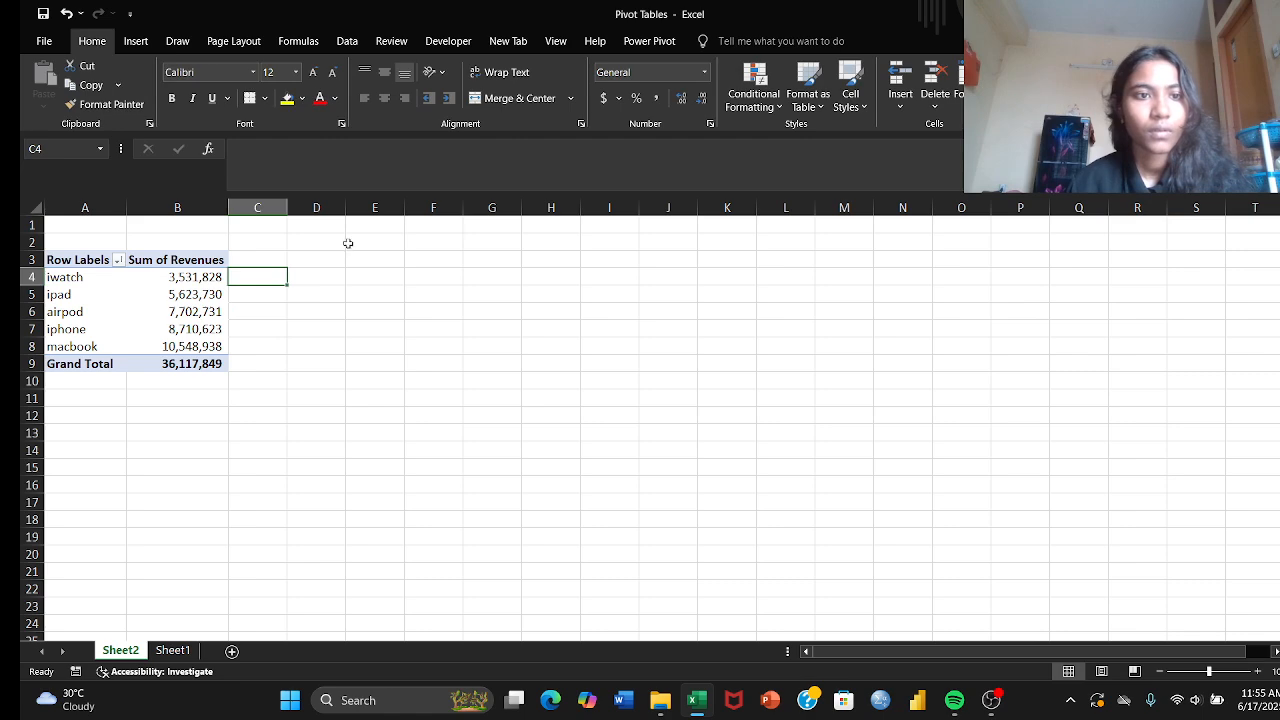
pyautogui.click(135, 290)
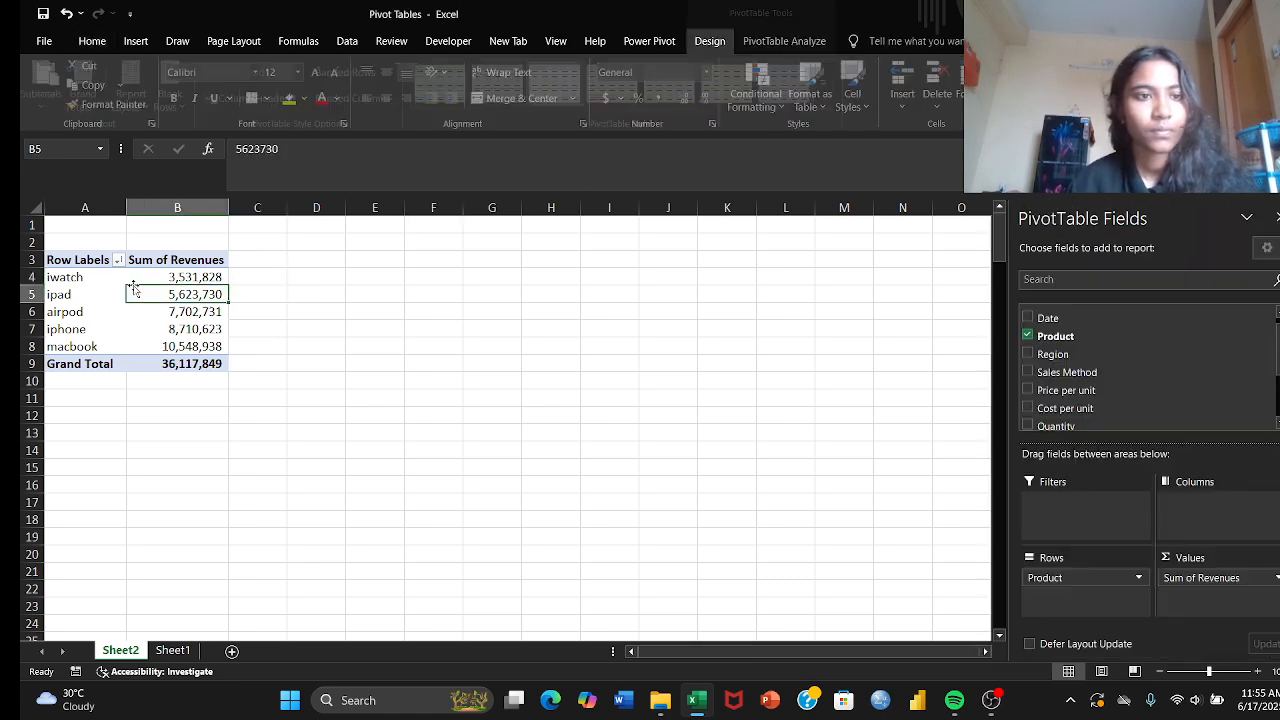
pyautogui.click(801, 42)
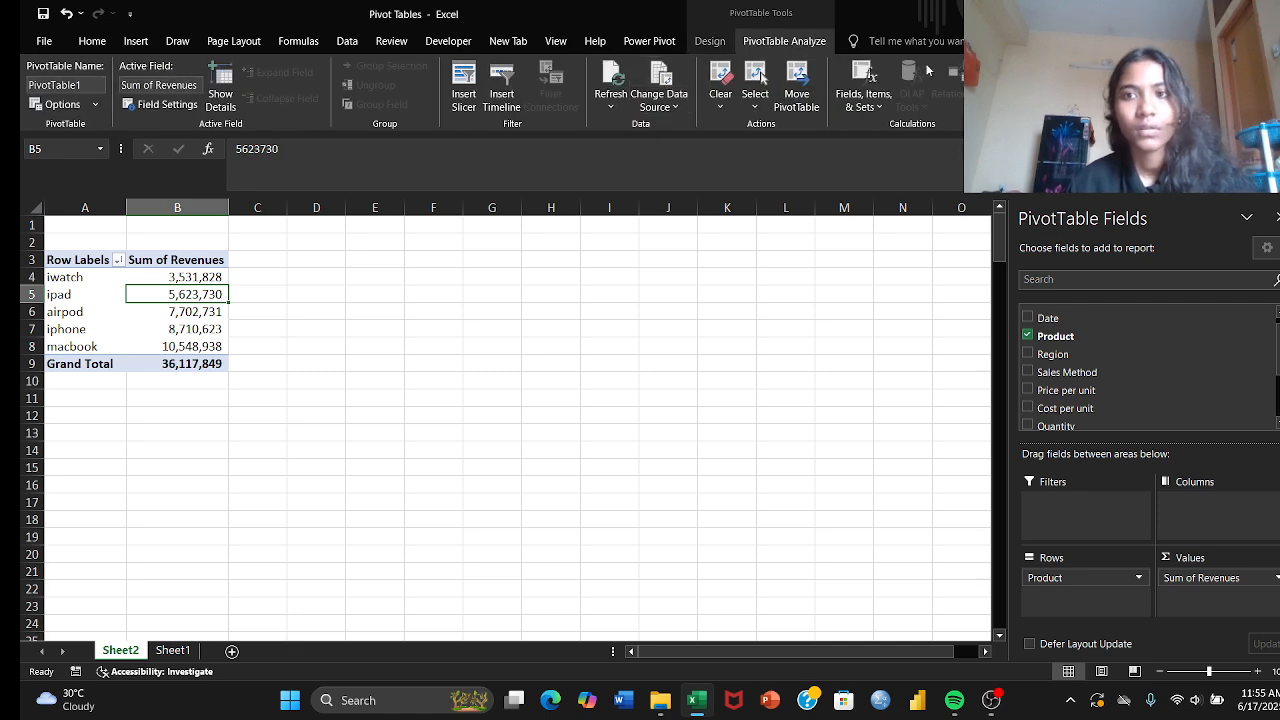
pyautogui.click(1018, 84)
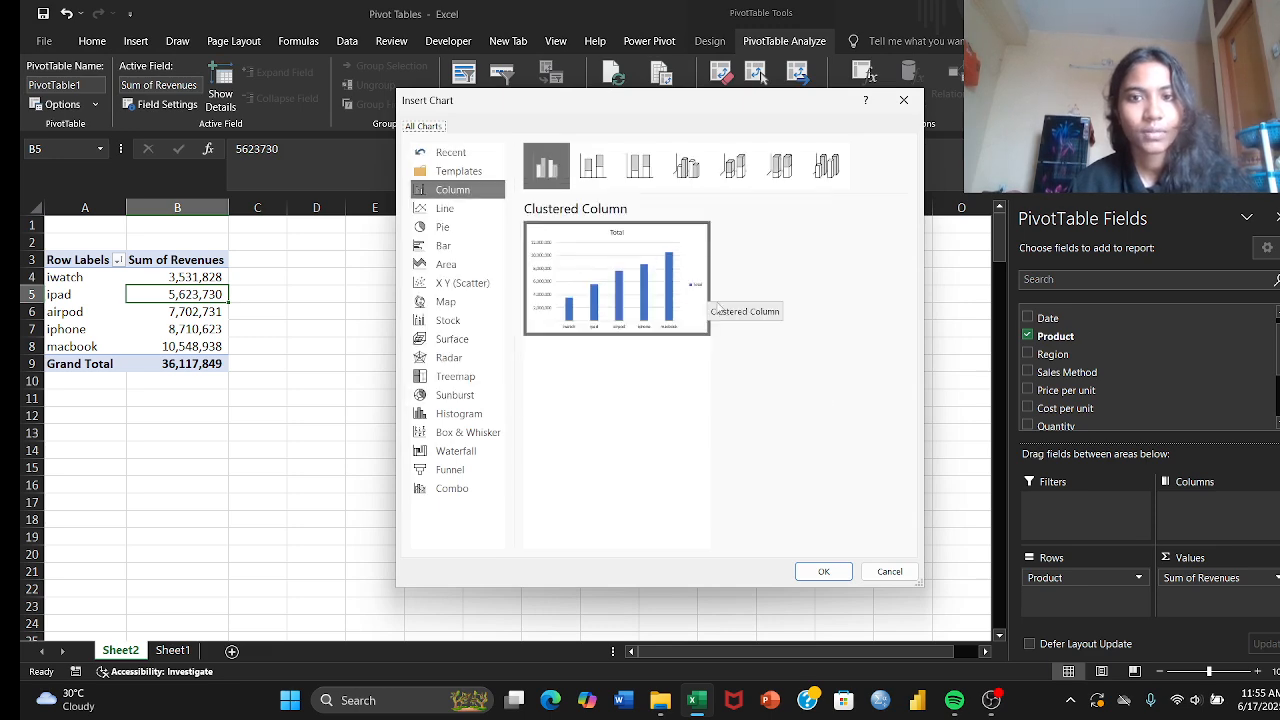
pyautogui.click(820, 571)
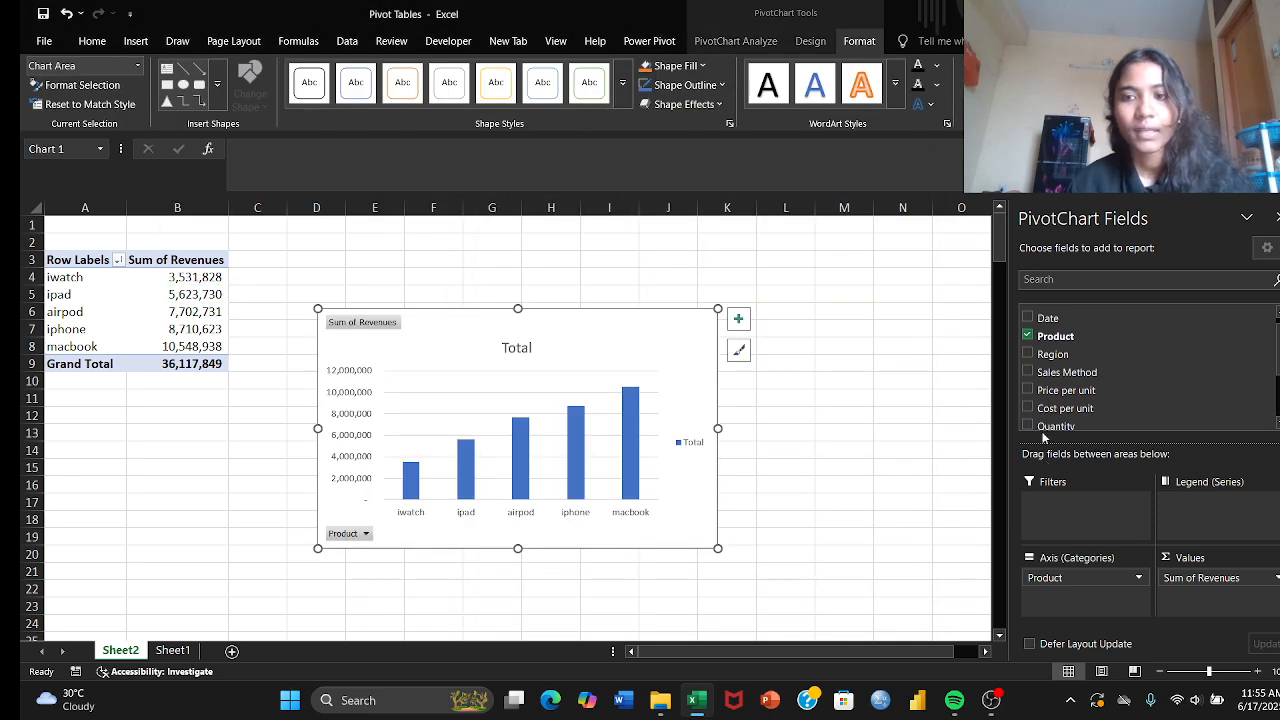
# Step: Try the Region field in the PivotChart, remove it again and check the chart's Product filter with all products kept
pyautogui.click(1028, 354)
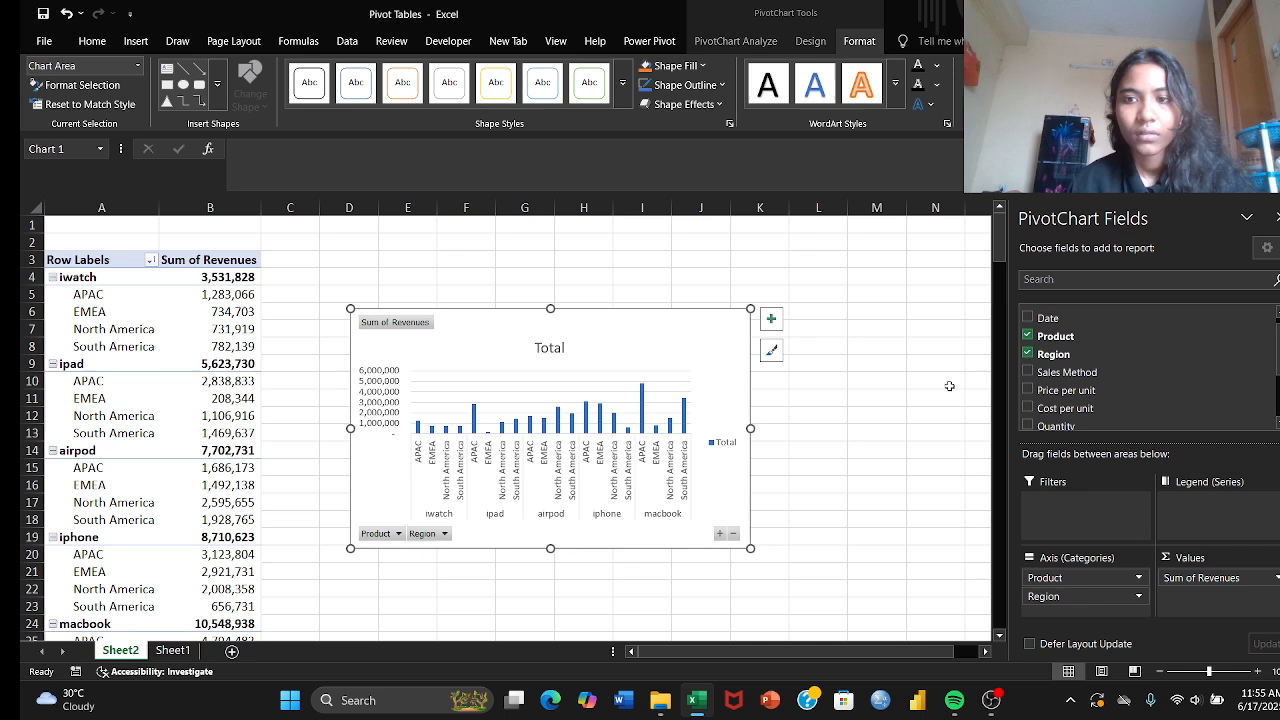
pyautogui.click(1029, 355)
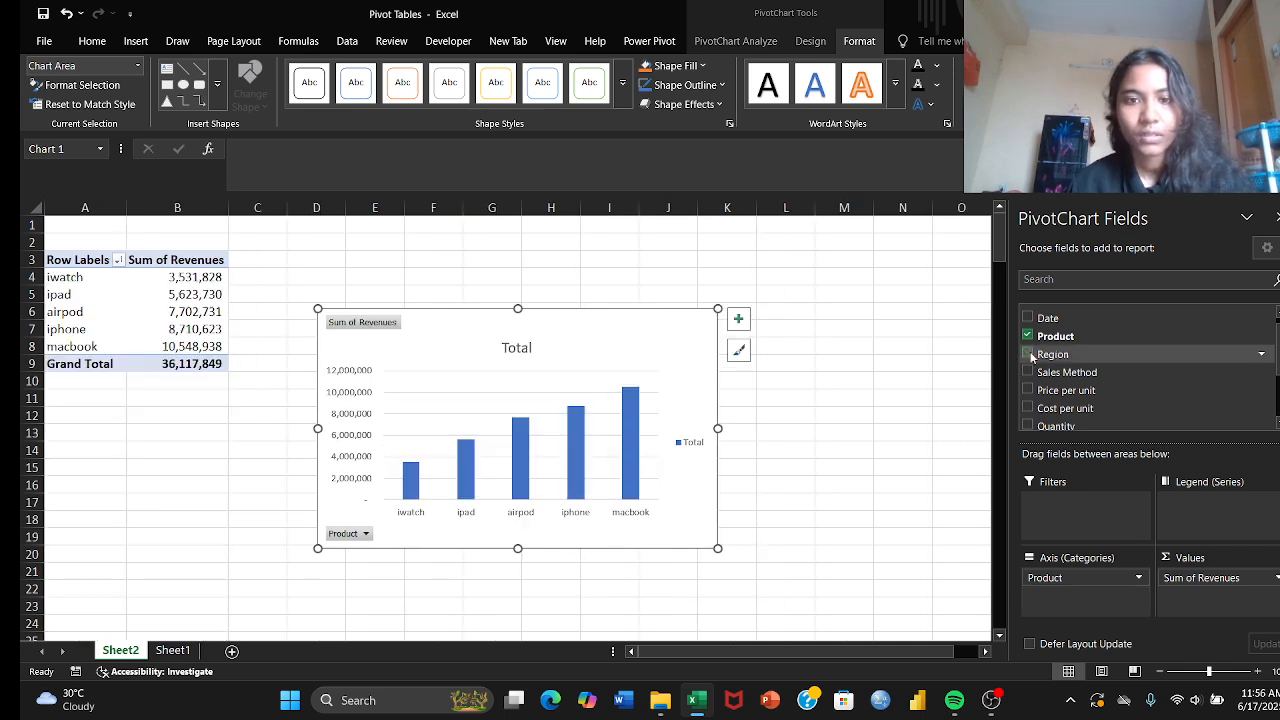
pyautogui.click(366, 534)
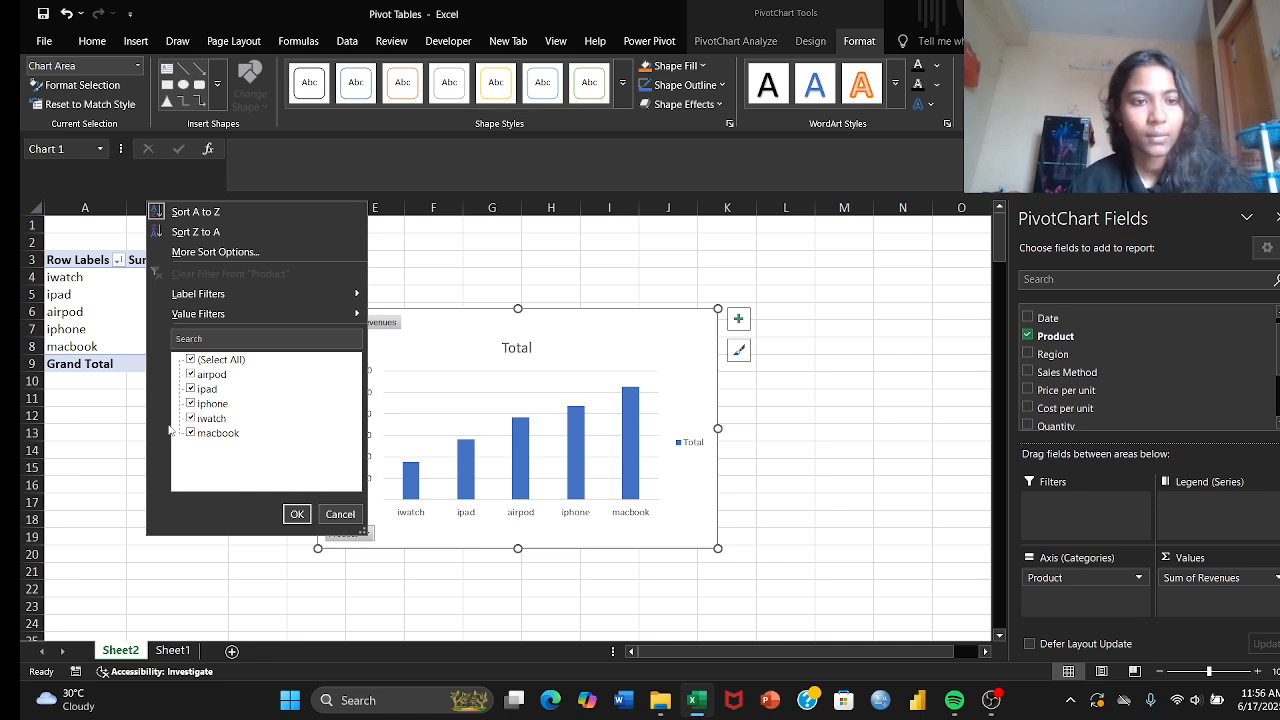
pyautogui.click(297, 516)
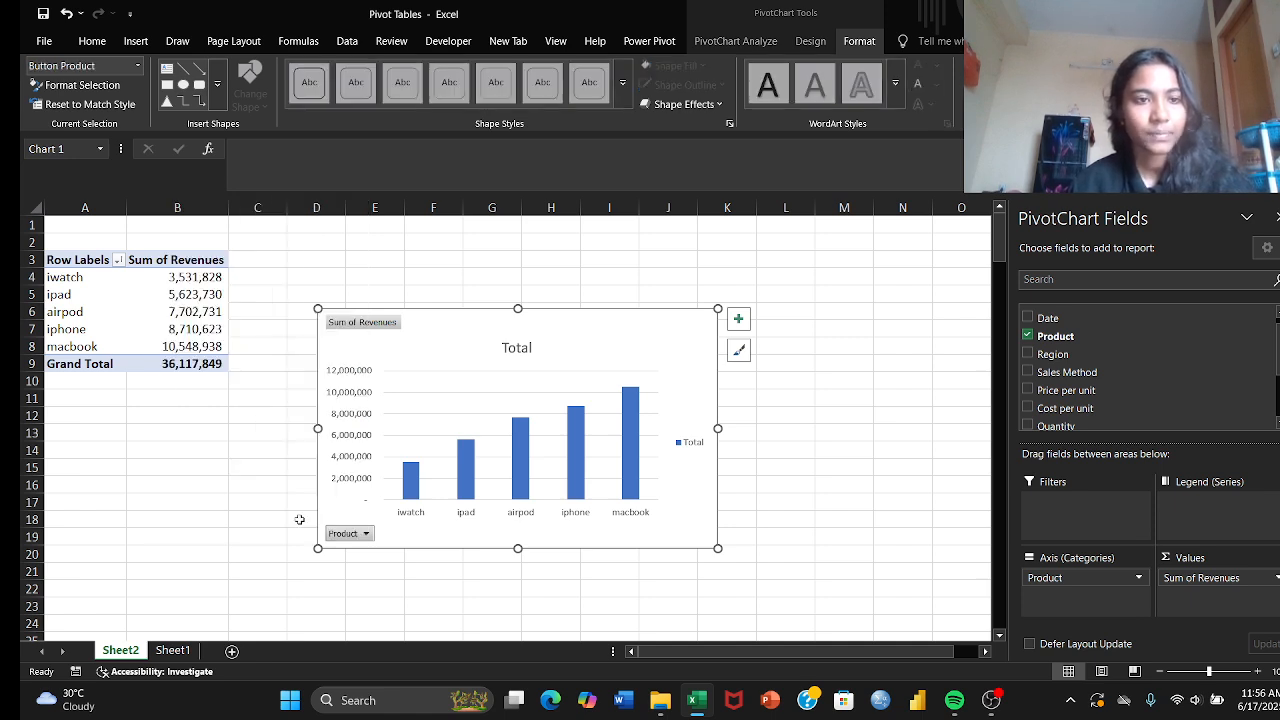
# Step: Cut the PivotChart from the sheet
pyautogui.rightClick(688, 371)
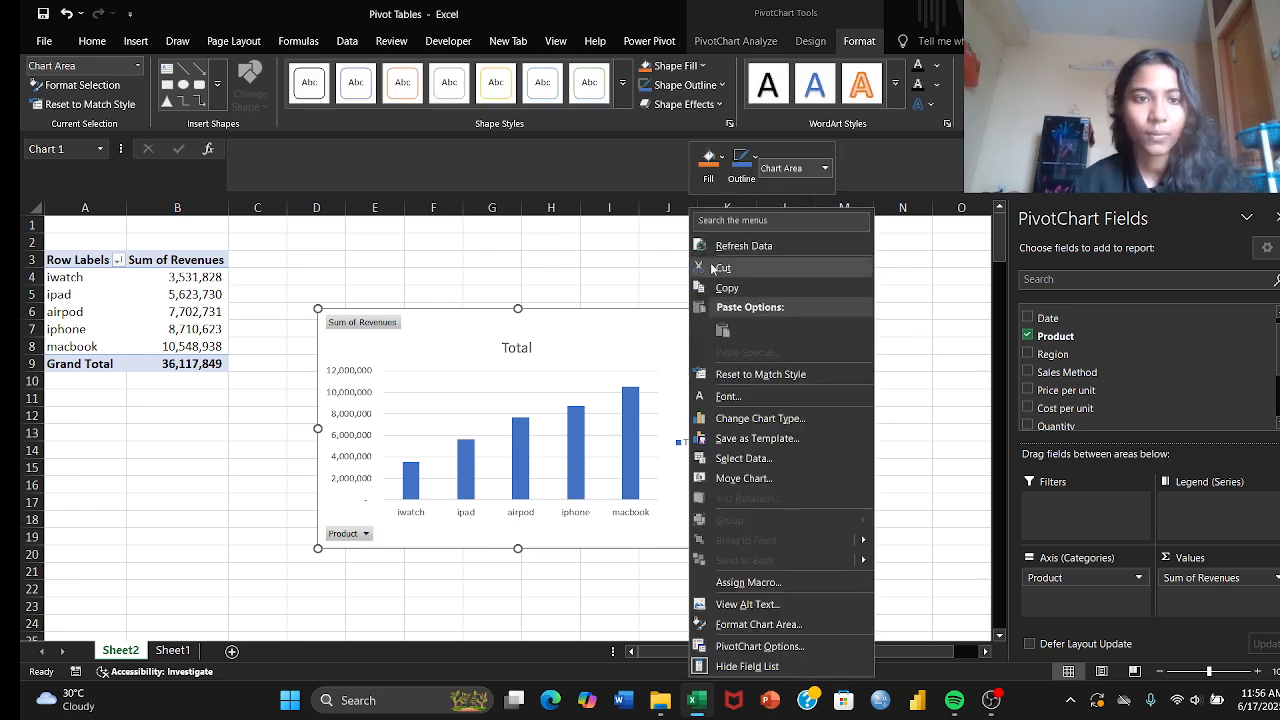
pyautogui.click(712, 268)
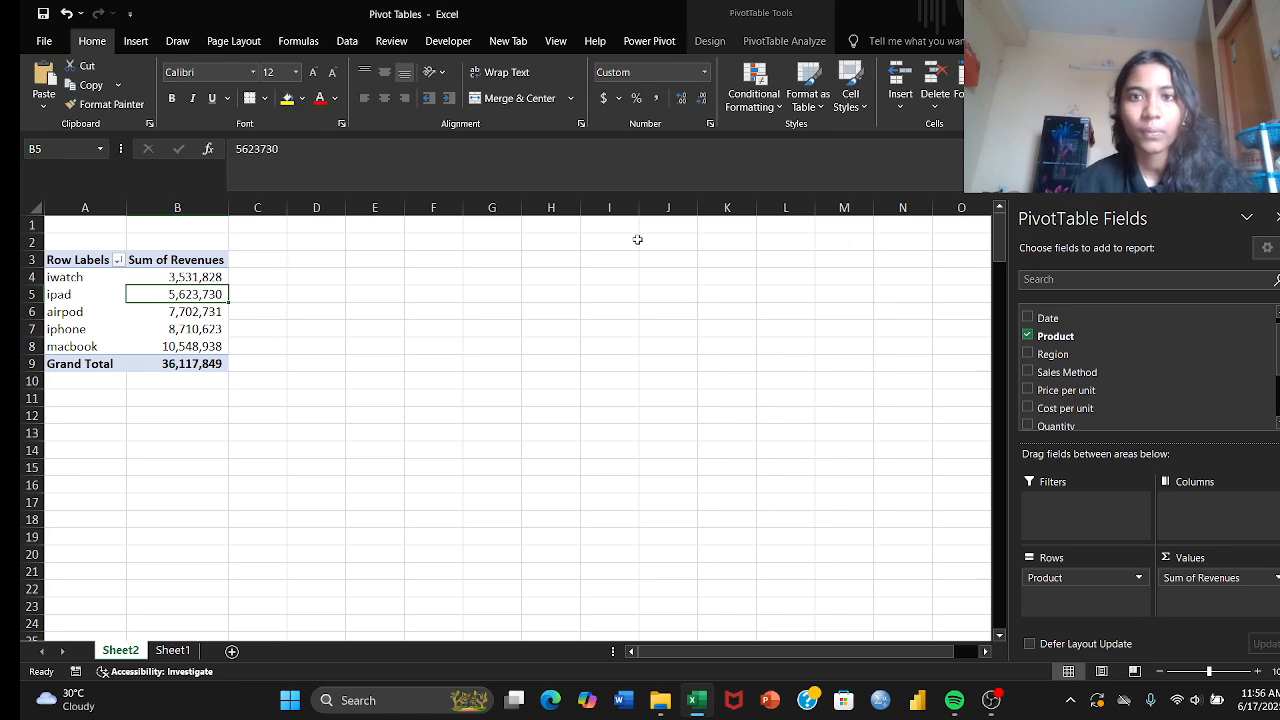
# Step: Add a calculated field named profit to the PivotTable with the formula = Revenues - Expenses
pyautogui.click(789, 43)
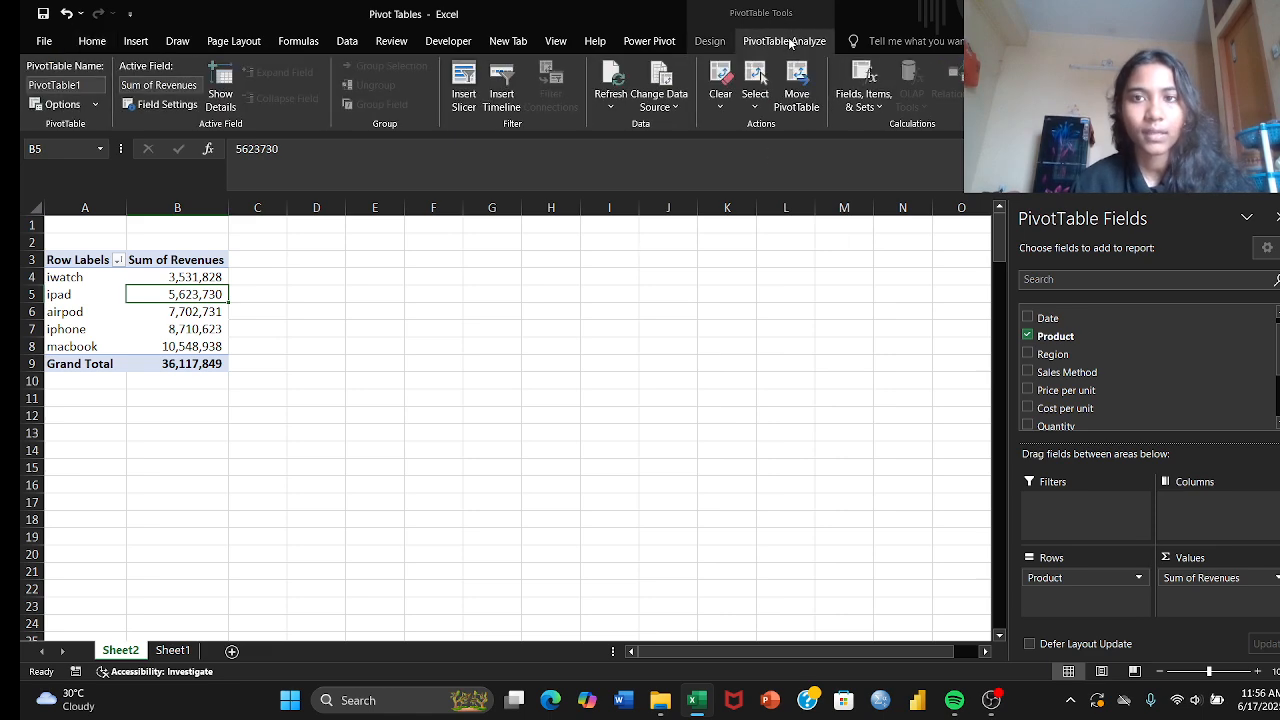
pyautogui.click(862, 90)
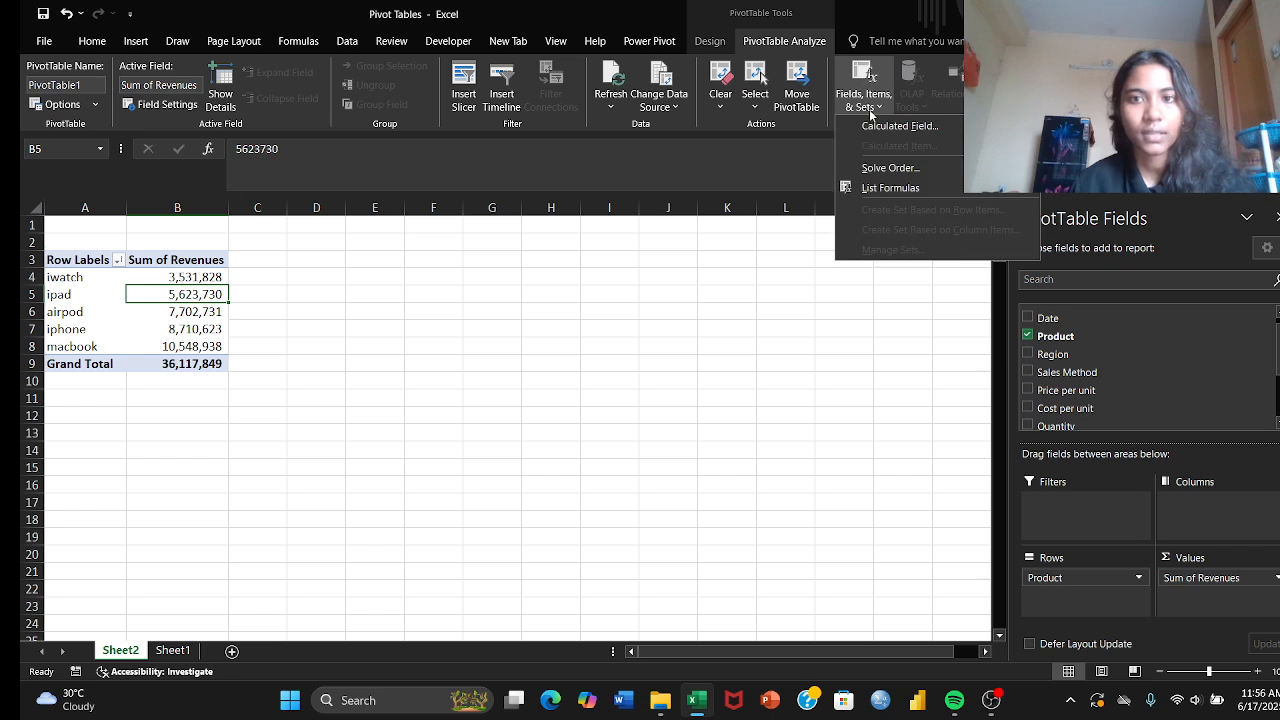
pyautogui.click(870, 125)
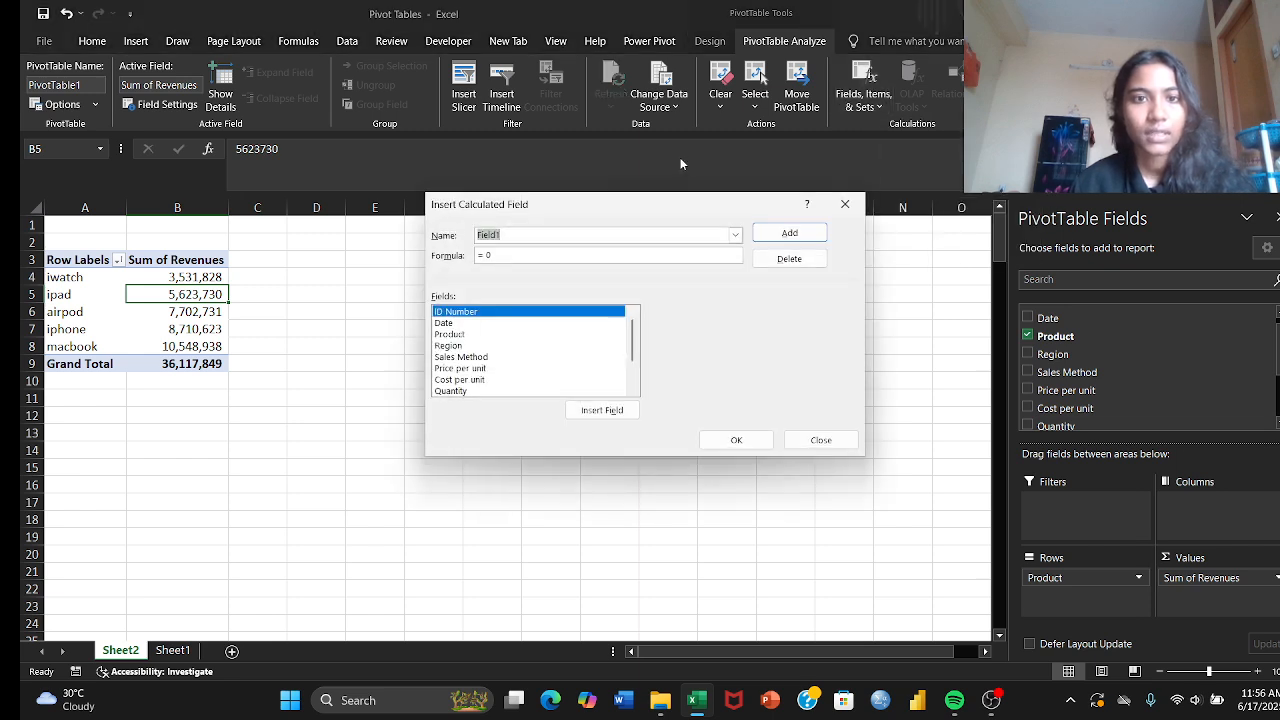
pyautogui.press('BackSpace')
pyautogui.write('profit')
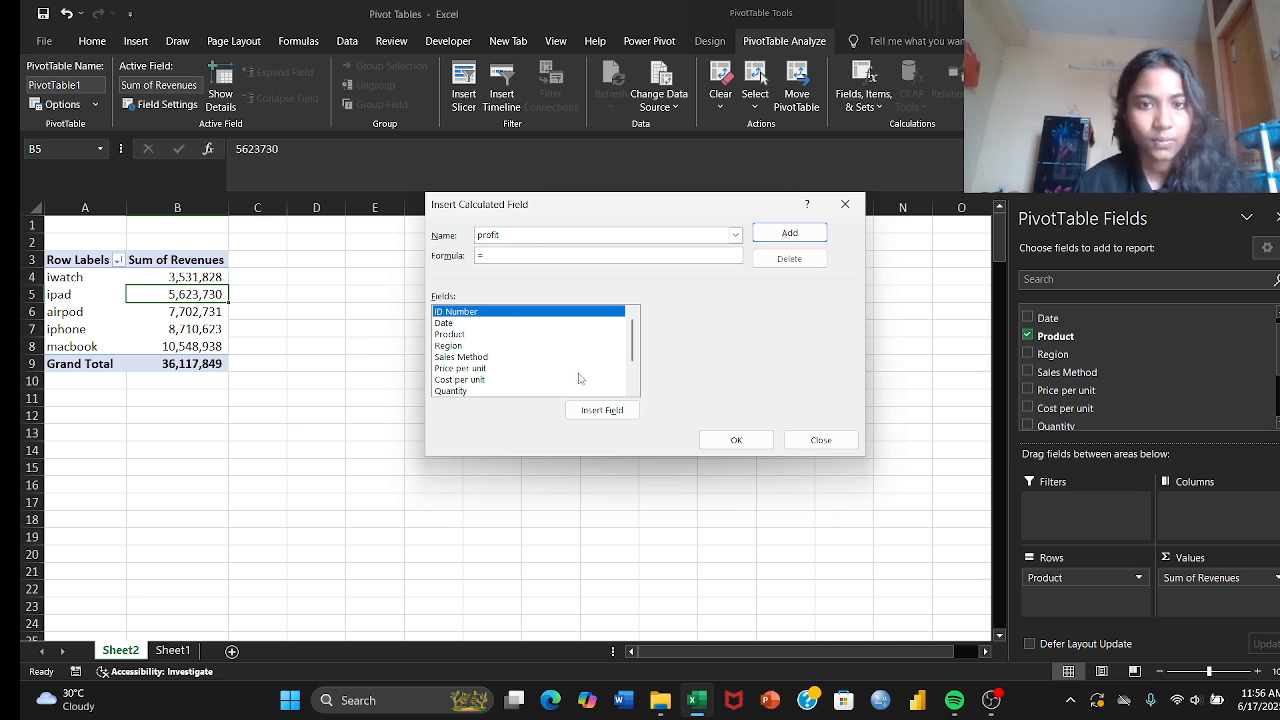
pyautogui.click(632, 390)
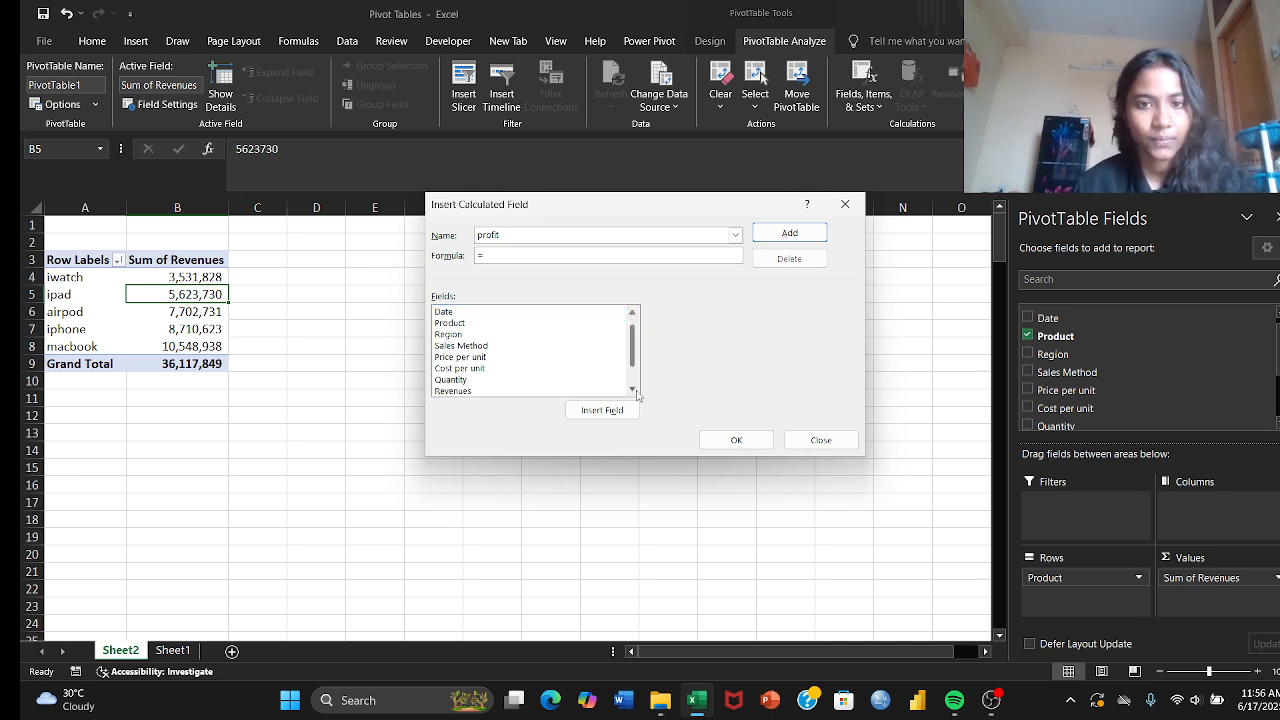
pyautogui.doubleClick(454, 391)
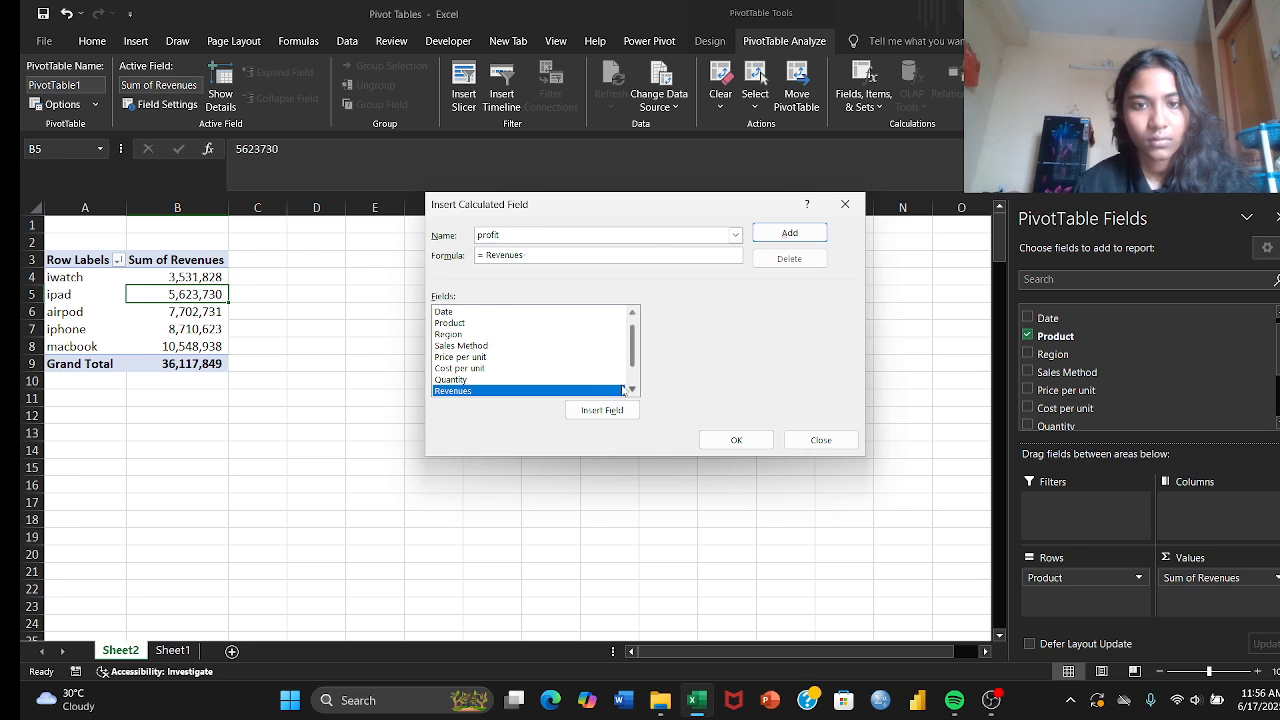
pyautogui.scroll(-1, 632, 387)
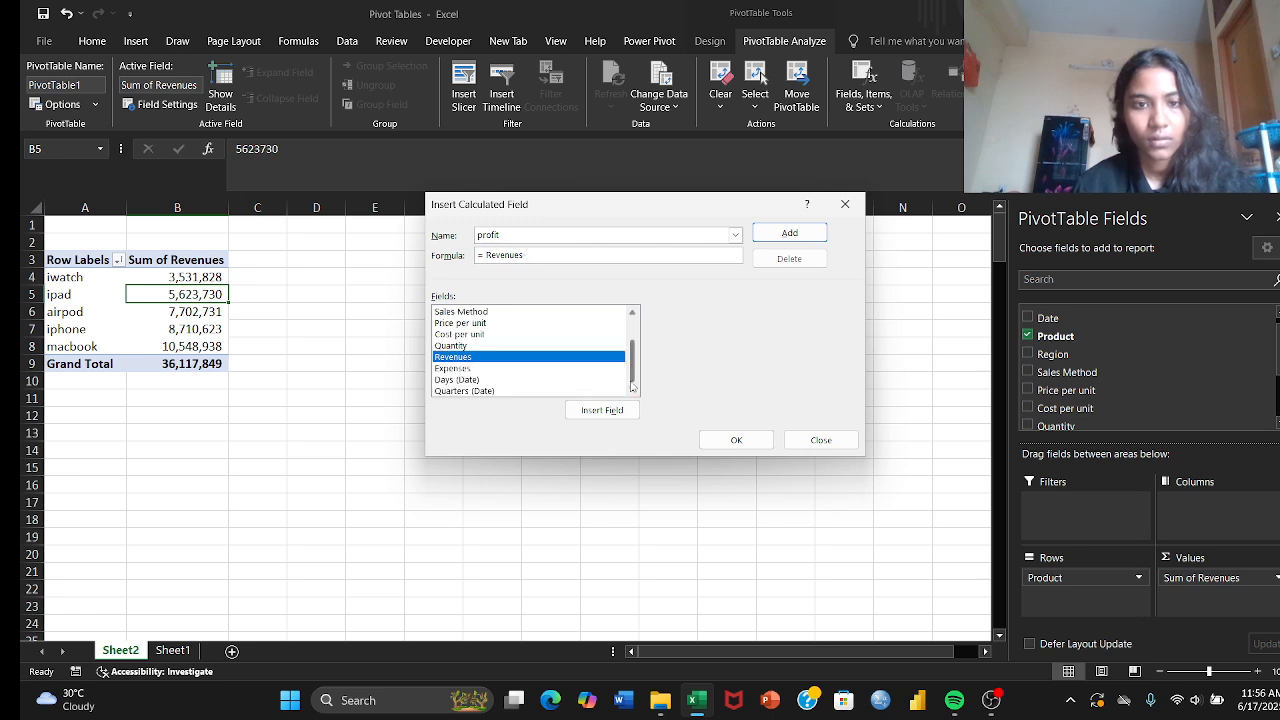
pyautogui.doubleClick(506, 369)
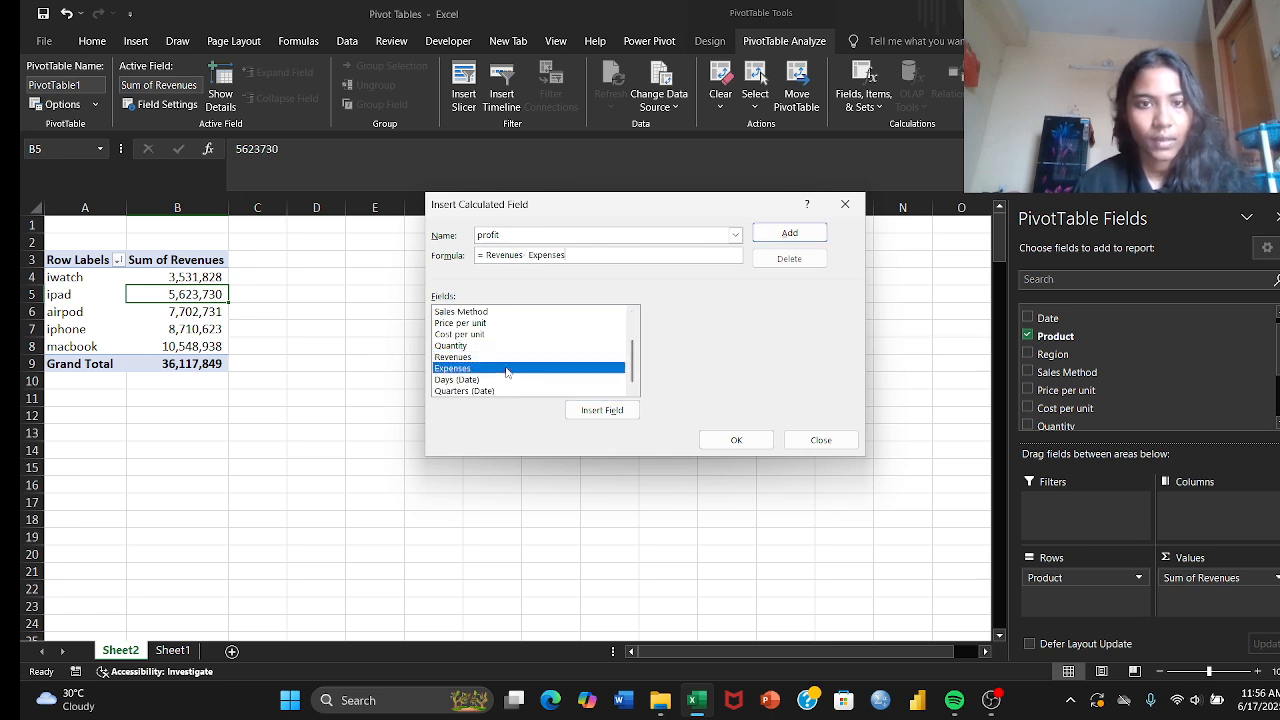
pyautogui.click(740, 437)
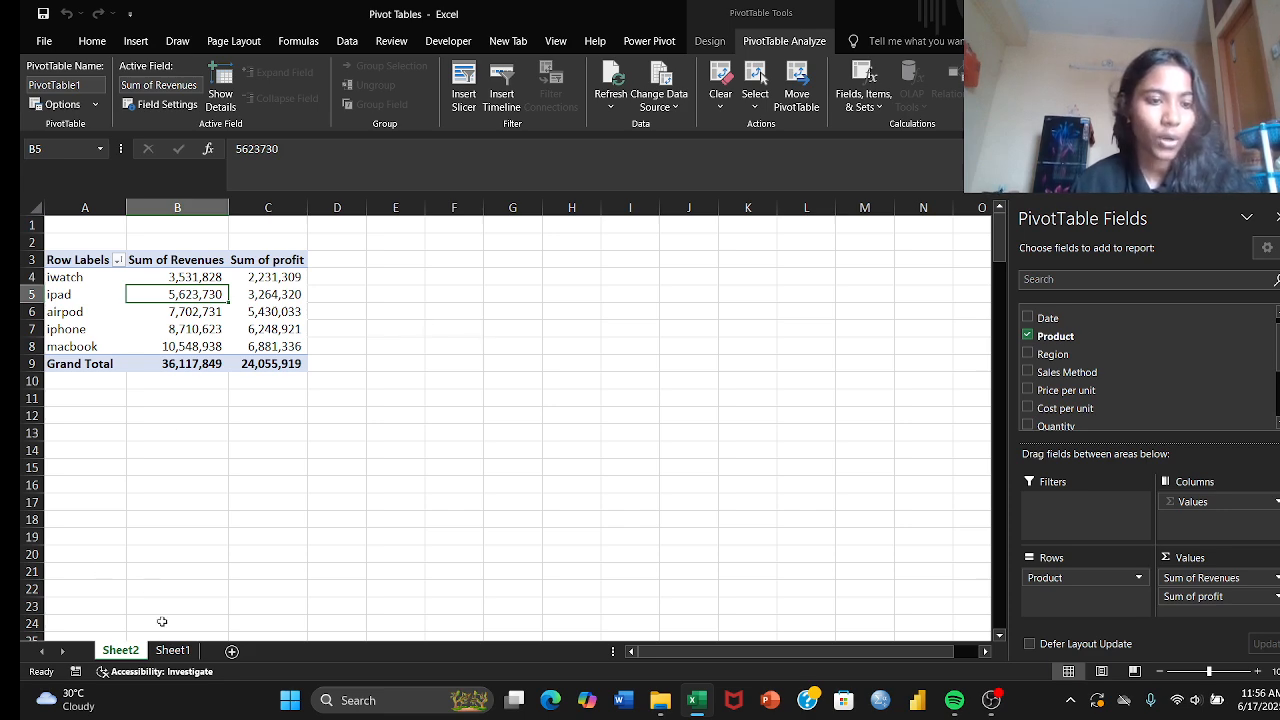
# Step: Duplicate the last record of the sales table on Sheet1, ID Number 10208, into row 202 directly beneath it
pyautogui.click(172, 650)
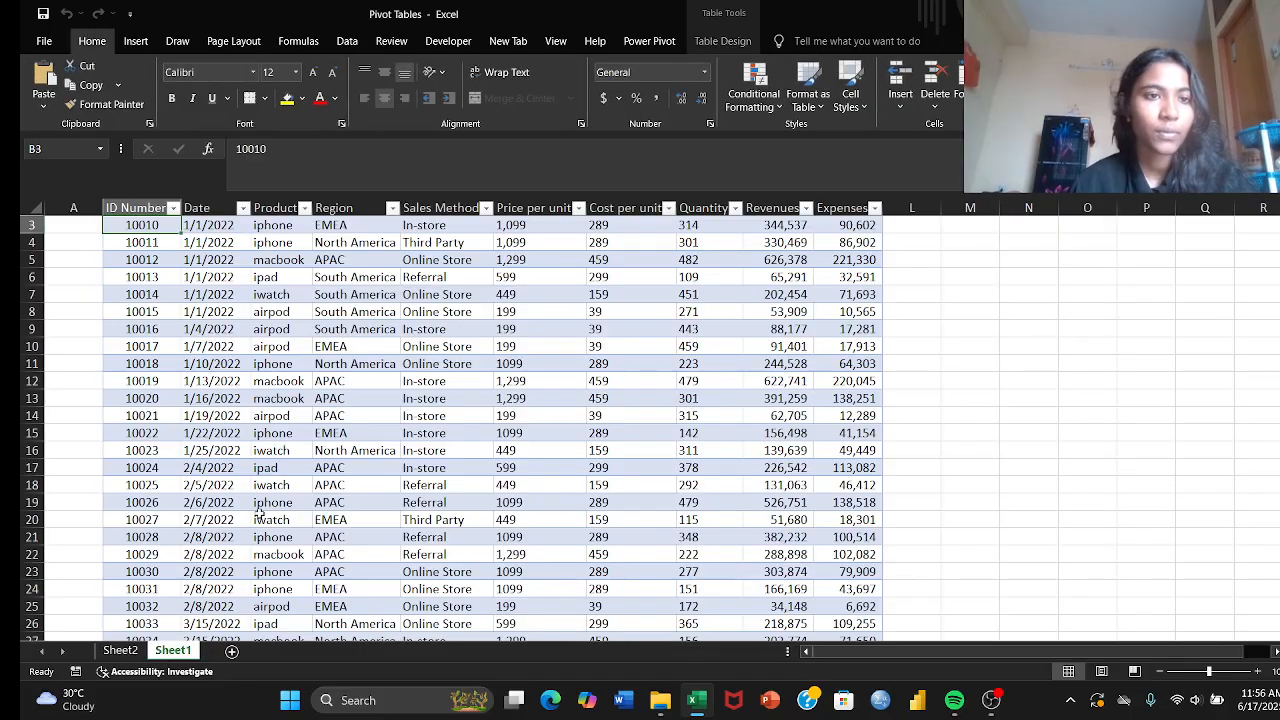
pyautogui.scroll(-20, 258, 512)
pyautogui.scroll(-20, 258, 514)
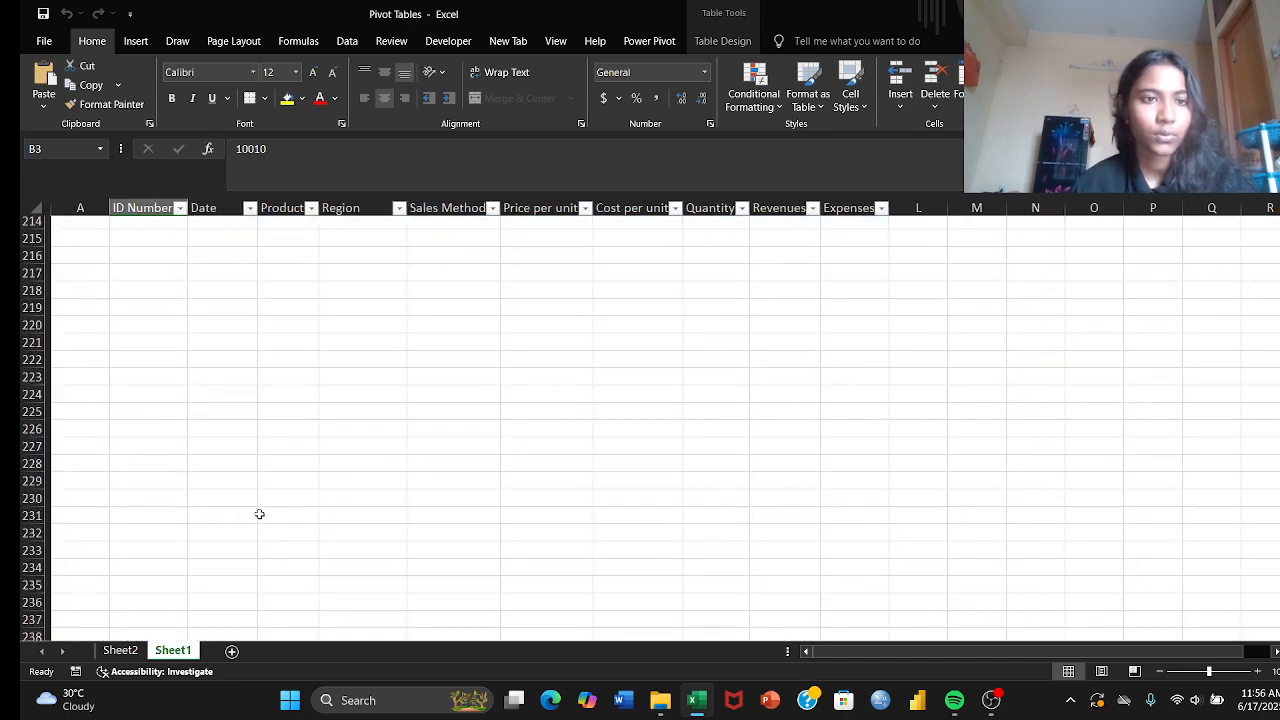
pyautogui.scroll(7, 258, 514)
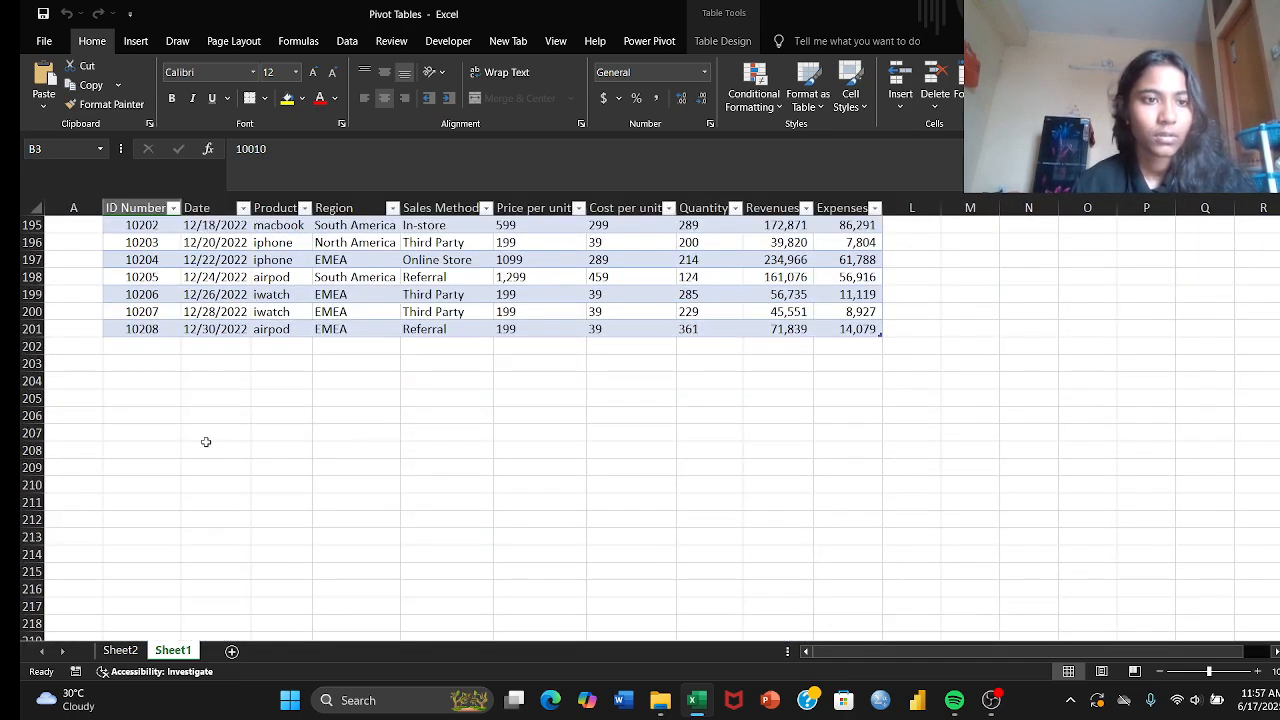
pyautogui.click(145, 330)
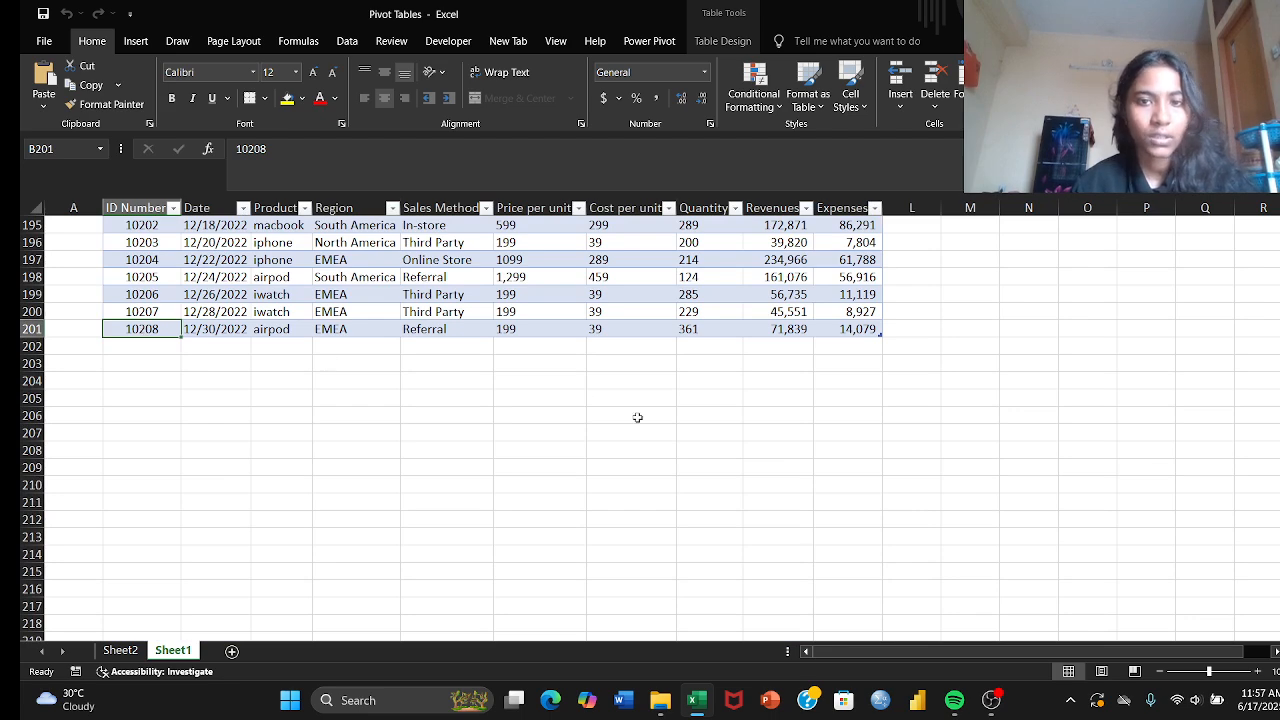
pyautogui.keyDown('shift'); pyautogui.click(843, 332); pyautogui.keyUp('shift')
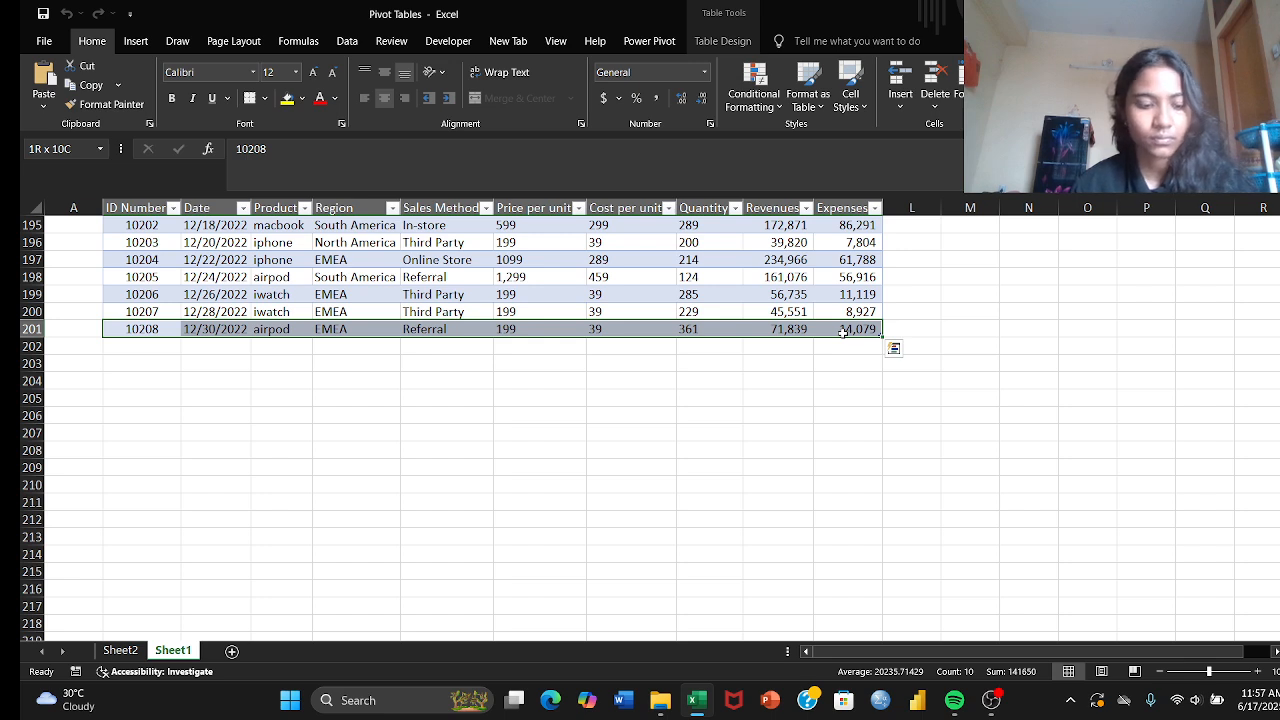
pyautogui.hotkey('ctrl', 'c')
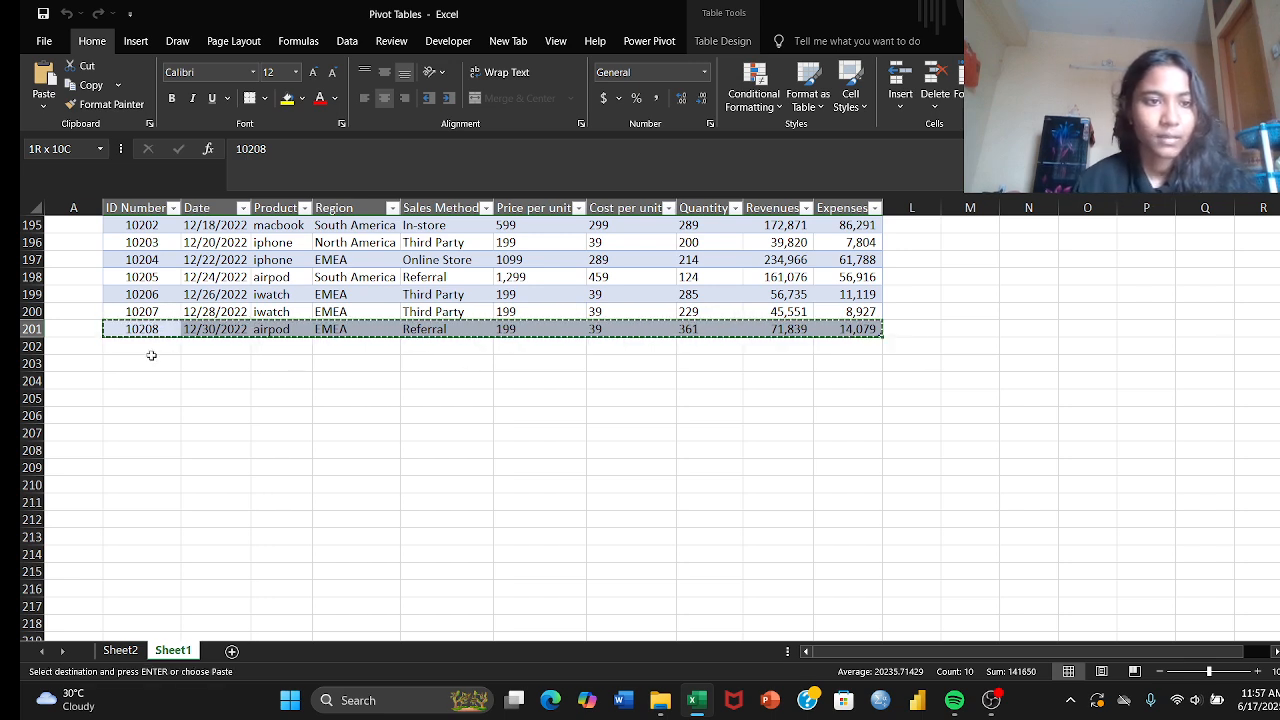
pyautogui.click(149, 350)
pyautogui.hotkey('ctrl', 'v')
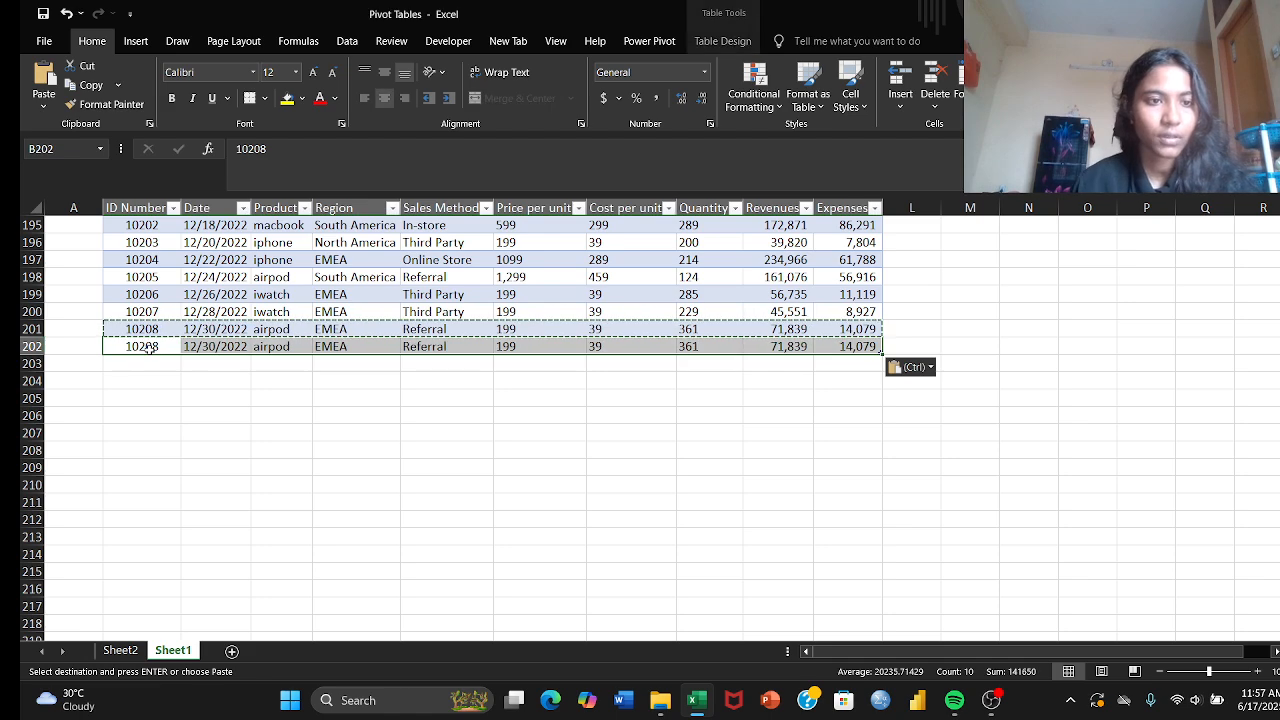
# Step: Change the Product of the duplicated record in row 202 to panda
pyautogui.click(272, 346)
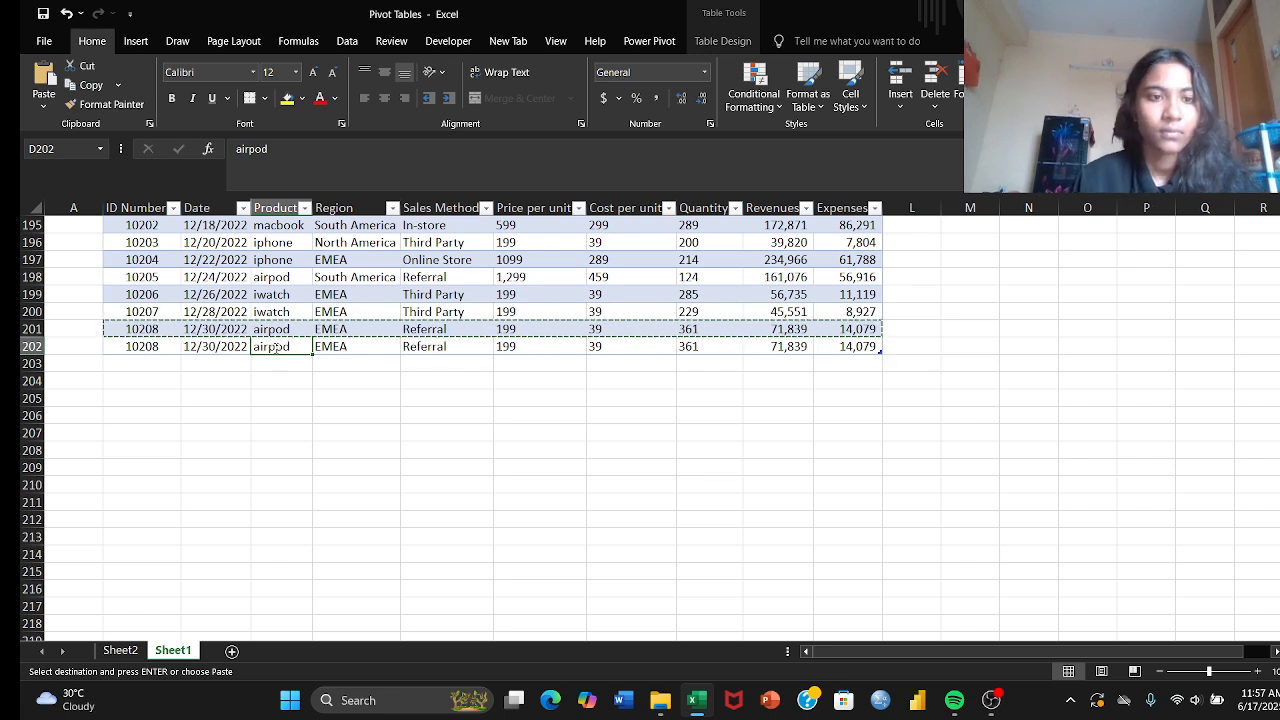
pyautogui.press('BackSpace')
pyautogui.write('panda')
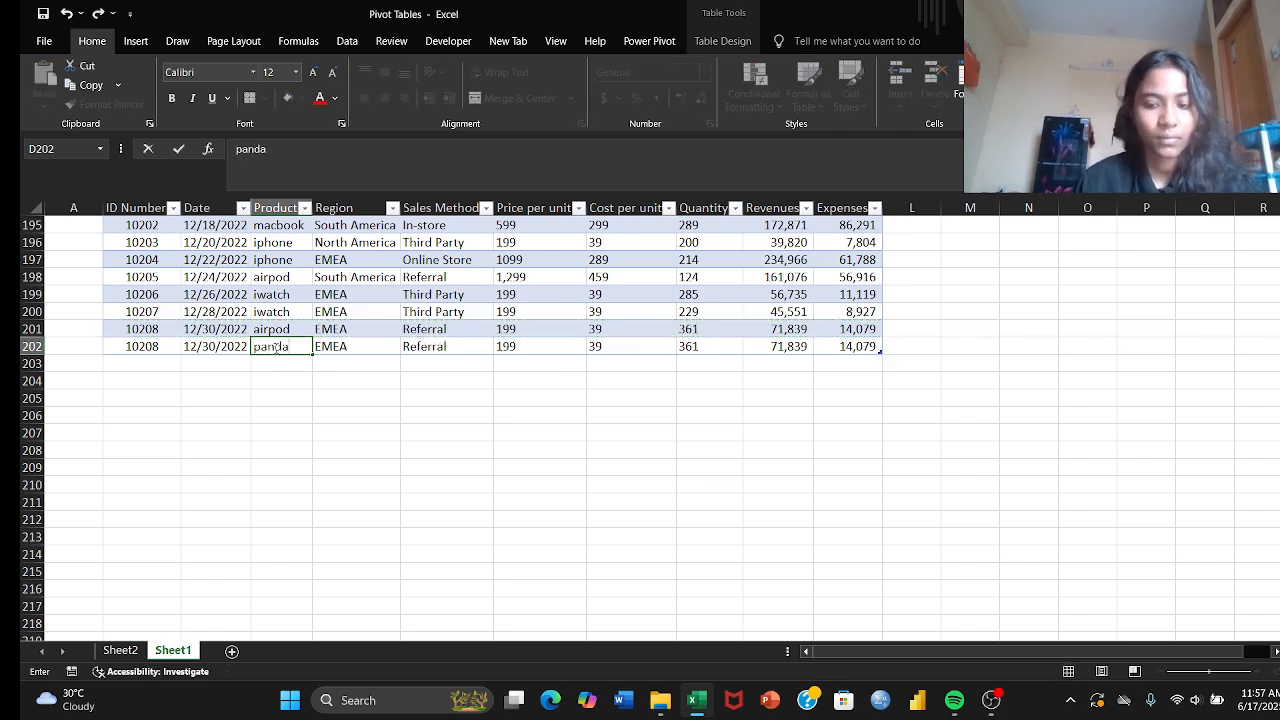
pyautogui.press('Return')
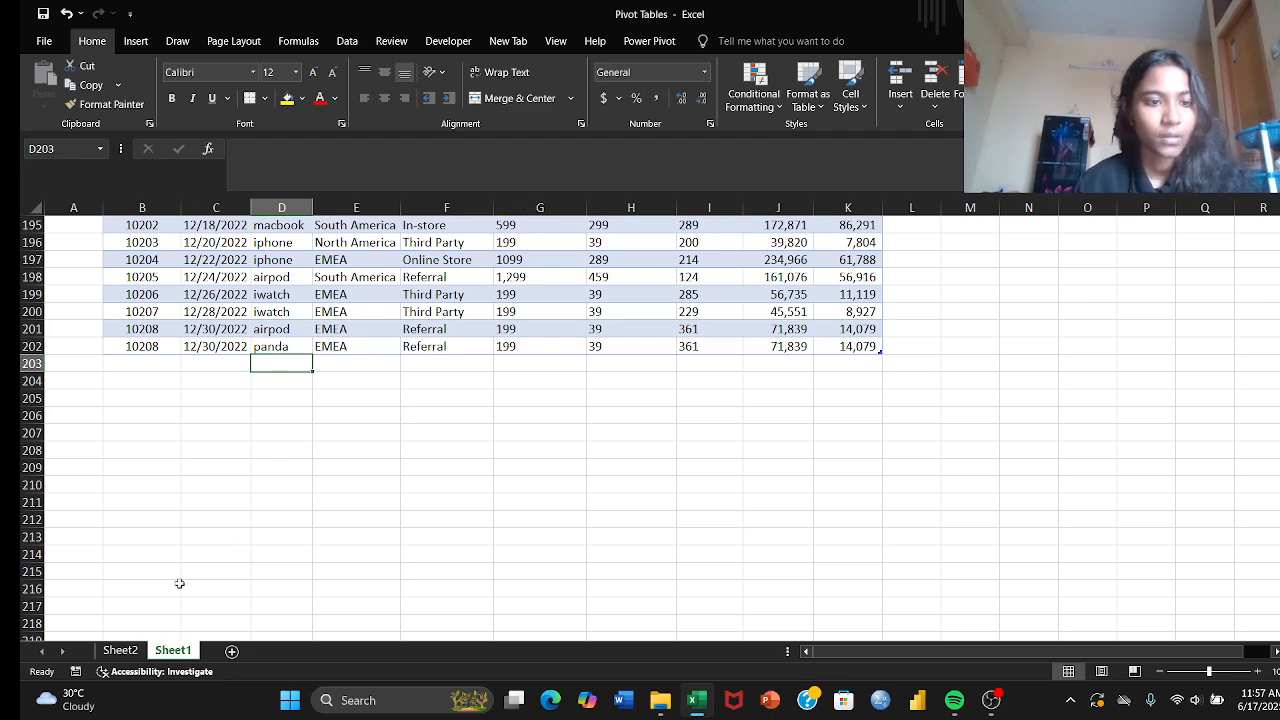
# Step: Refresh the PivotTable on Sheet2 so it includes the record added to the sales table
pyautogui.click(117, 651)
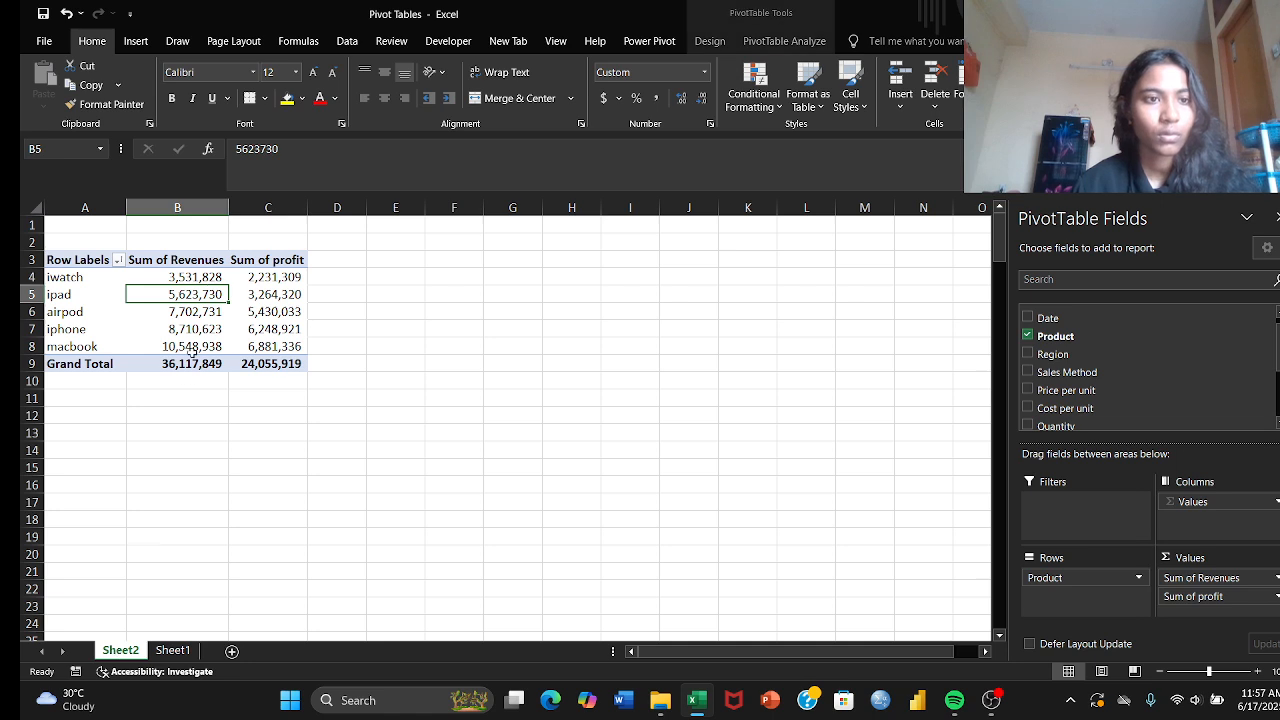
pyautogui.click(85, 277)
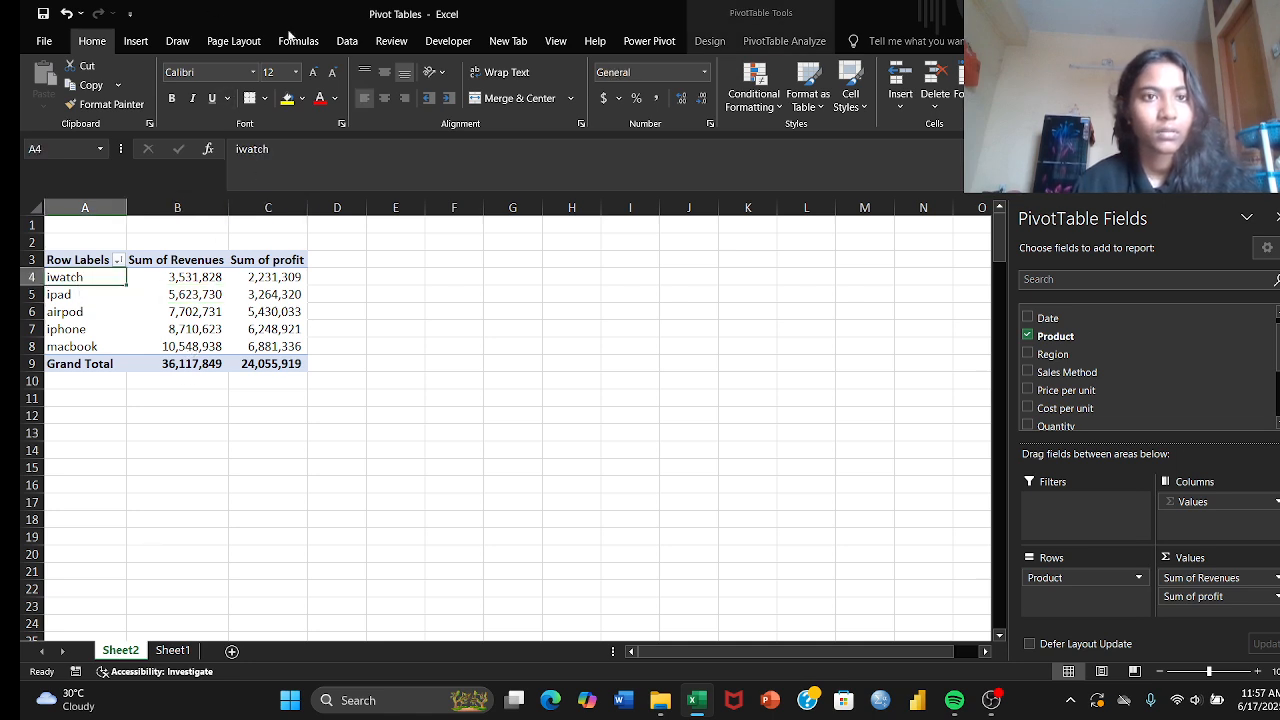
pyautogui.click(346, 41)
pyautogui.click(313, 78)
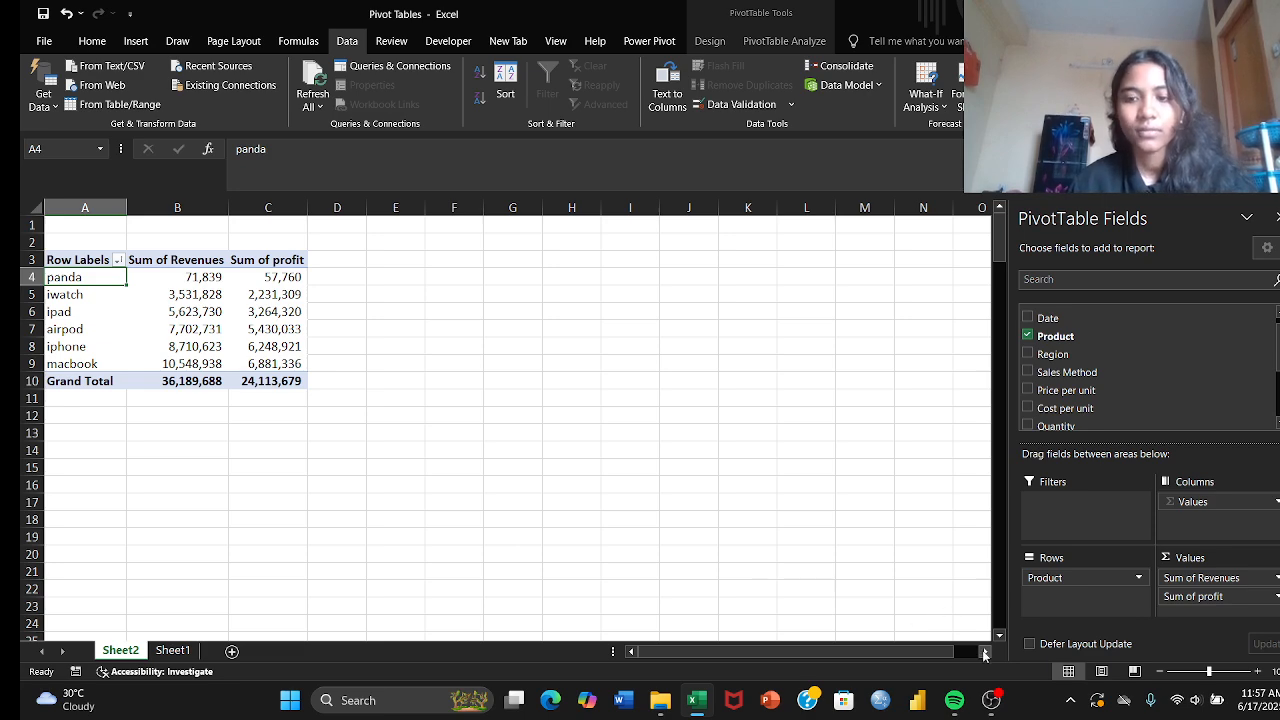
pyautogui.click(991, 703)
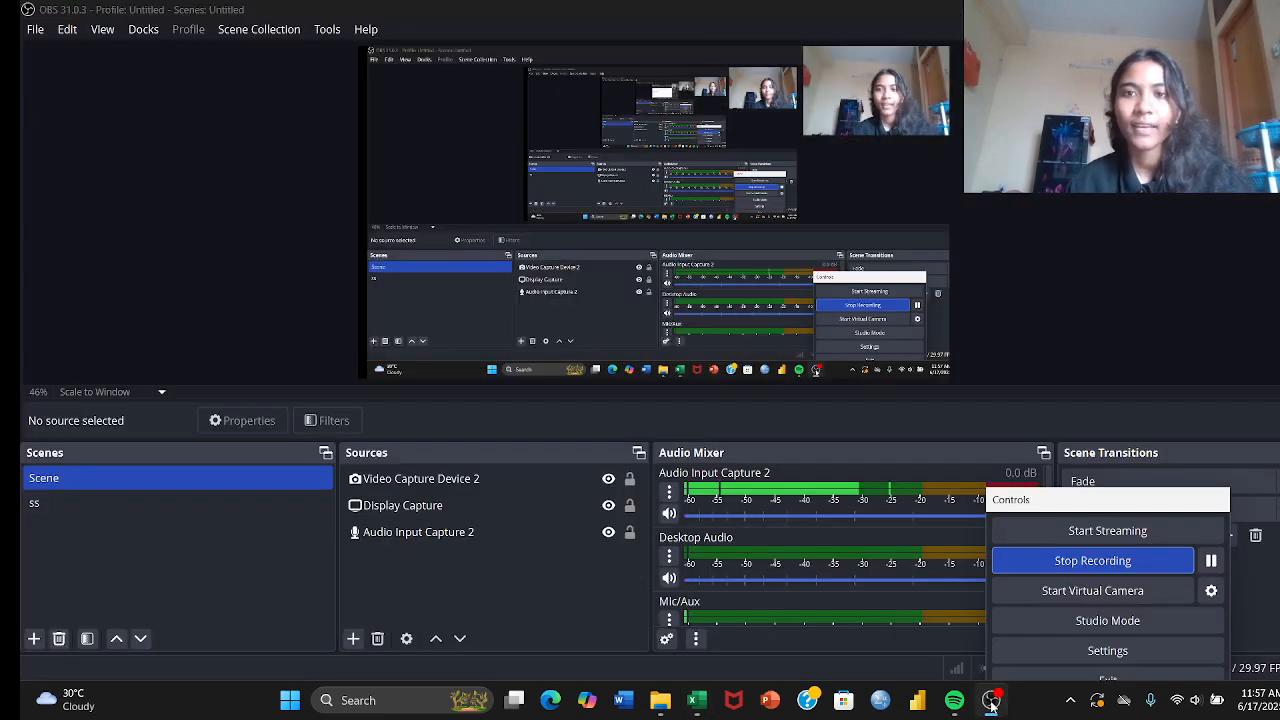